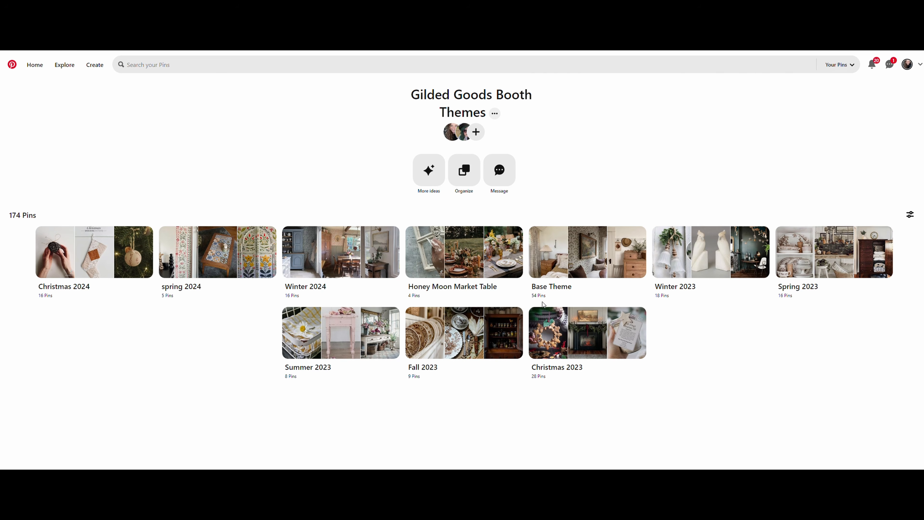
Step: Open the Base Theme section and view the Swiss Chalet Inspired Dining Room and Brown Transferware Display pins
click(585, 263)
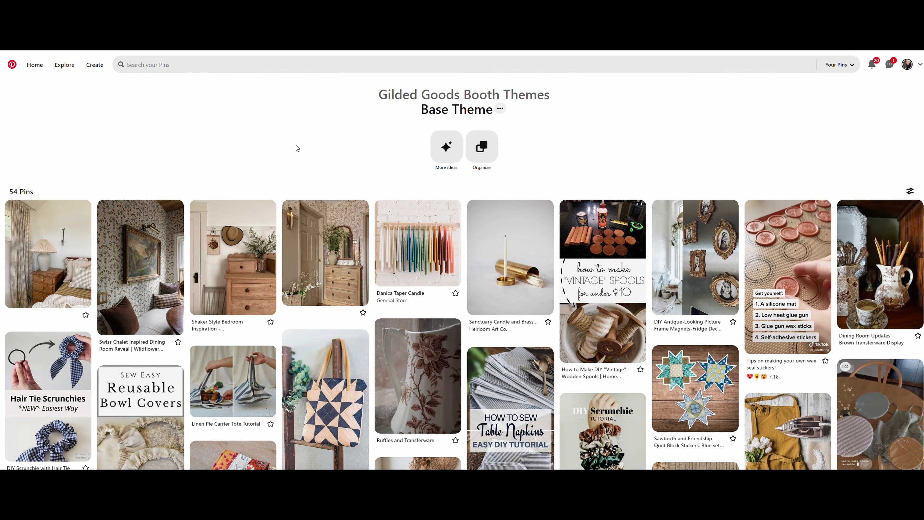
click(154, 258)
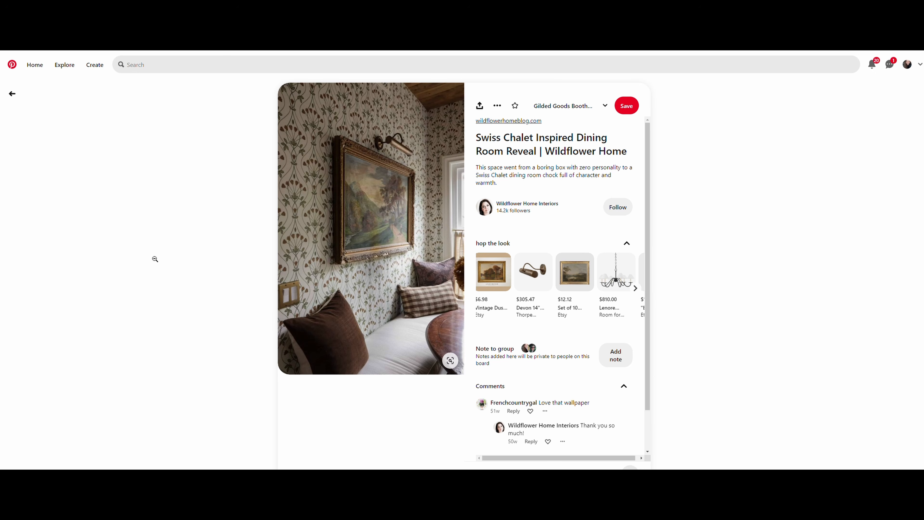
click(157, 252)
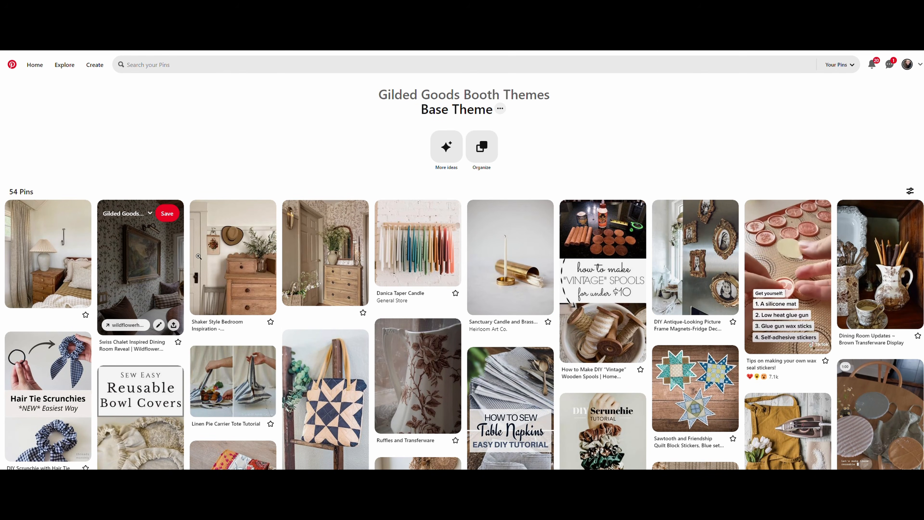
click(869, 285)
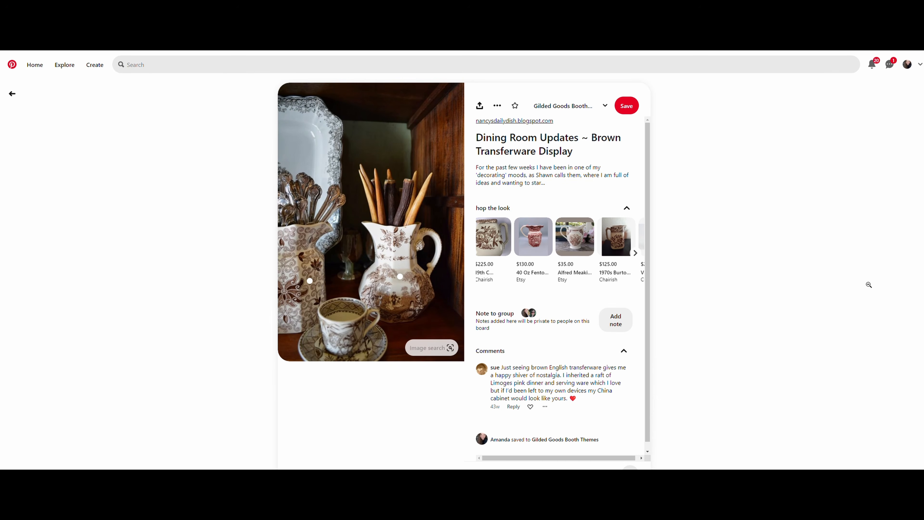
click(856, 281)
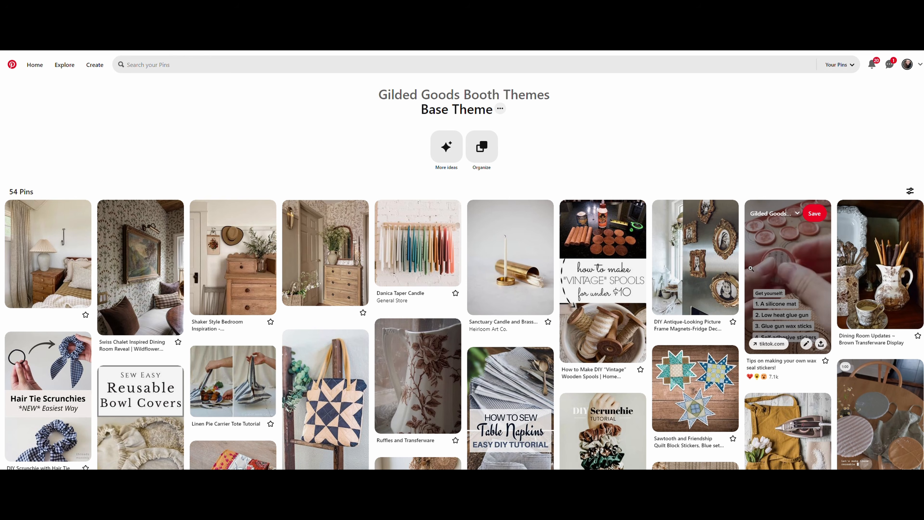
Step: View the Base Theme pin of the bedroom with green floral wallpaper, then return to the section
scroll(750, 268, down, 4)
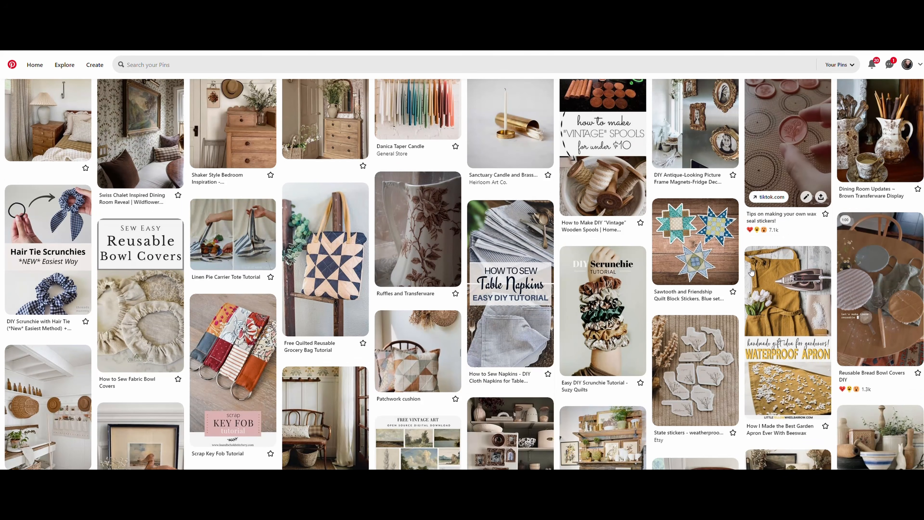
scroll(751, 271, down, 6)
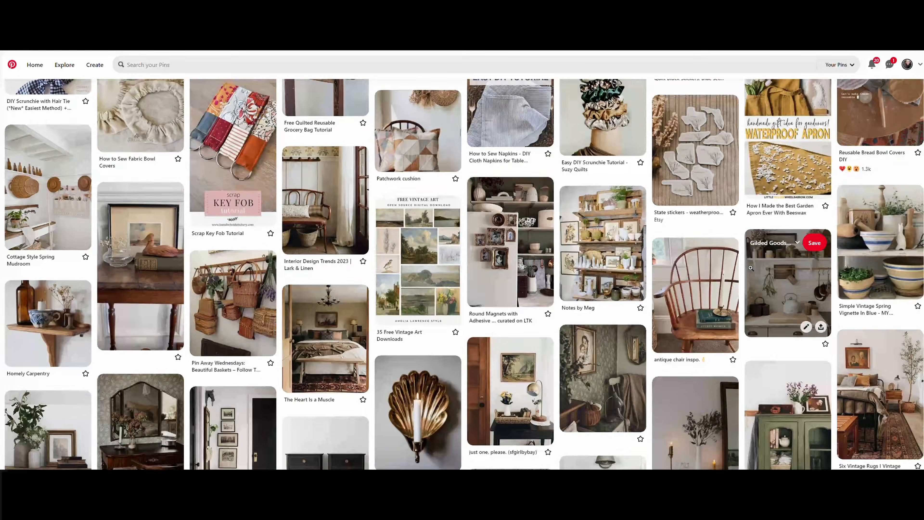
scroll(750, 268, down, 5)
click(326, 397)
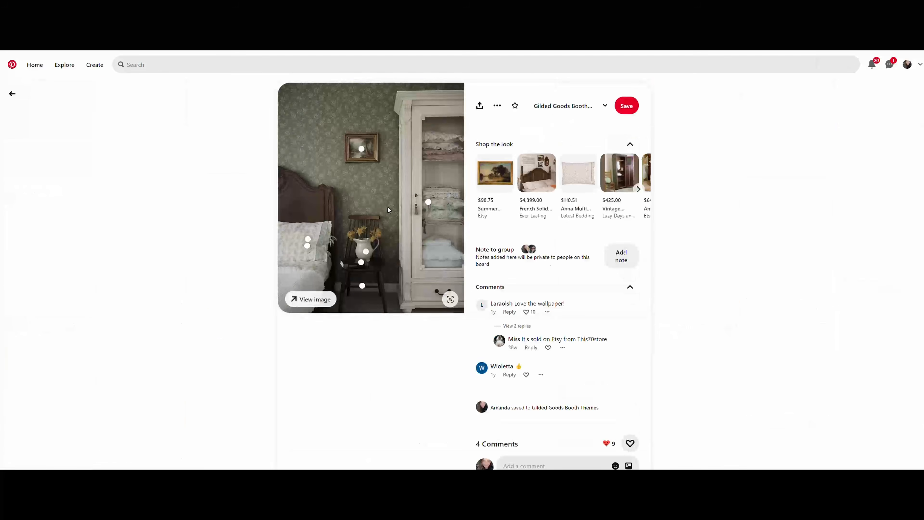
key(alt+Left)
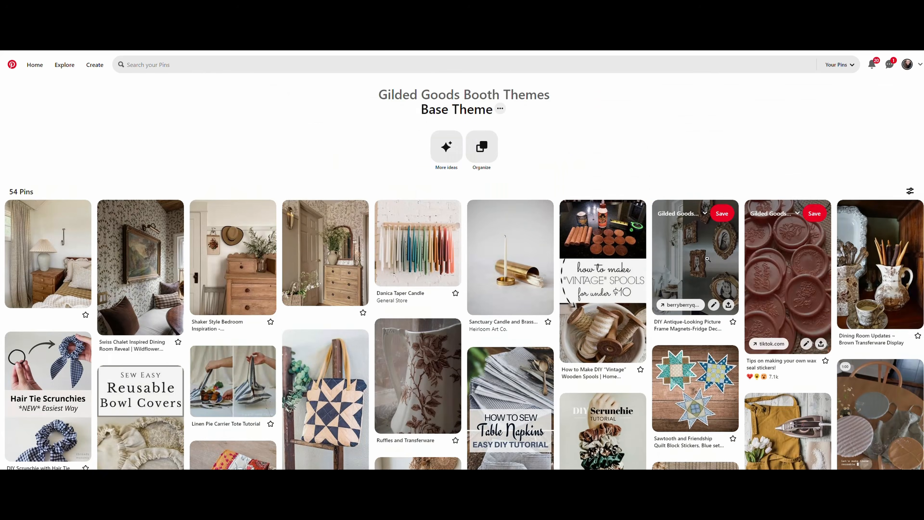
Step: View the Cottage Style Spring Mudroom pin in the Base Theme section, then return to the section
scroll(688, 264, down, 11)
scroll(688, 265, up, 10)
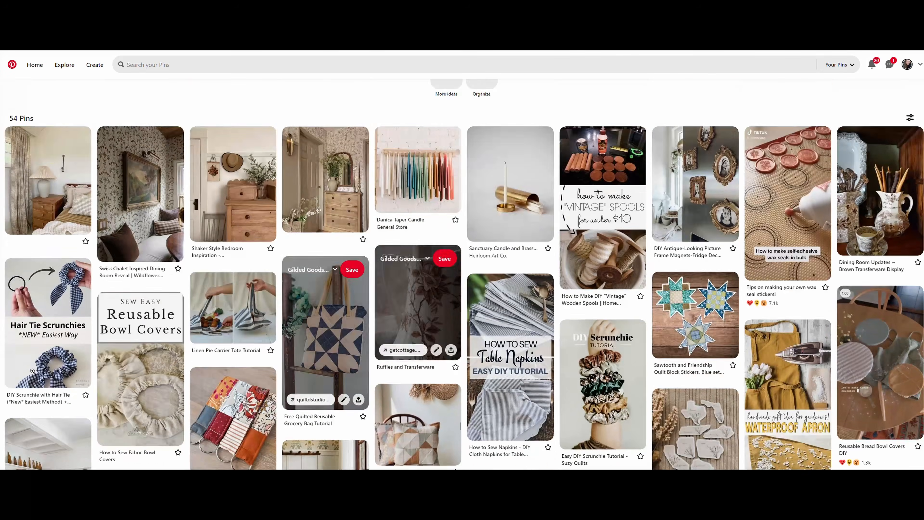
scroll(65, 288, down, 5)
click(62, 288)
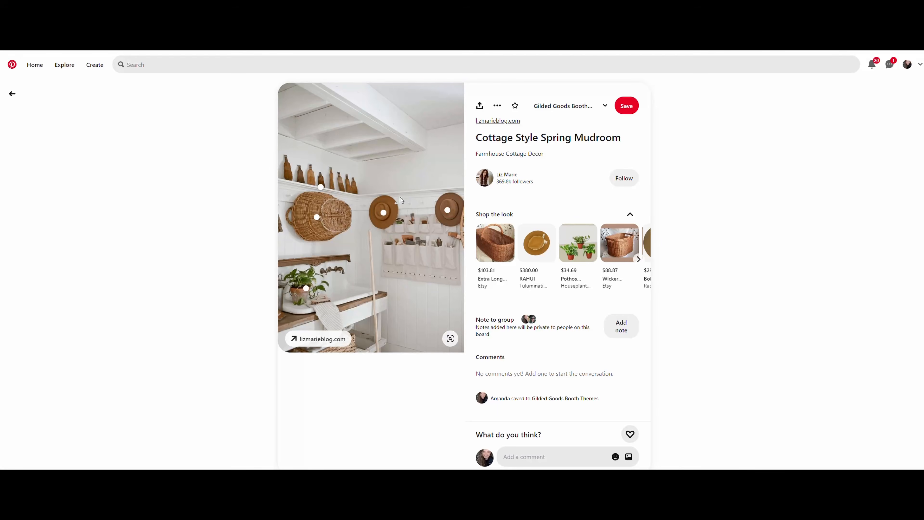
key(alt+Left)
key(alt+Left)
Step: Open the Winter 2024 section of the Gilded Goods Booth Themes board and browse its More ideas suggestions
click(329, 251)
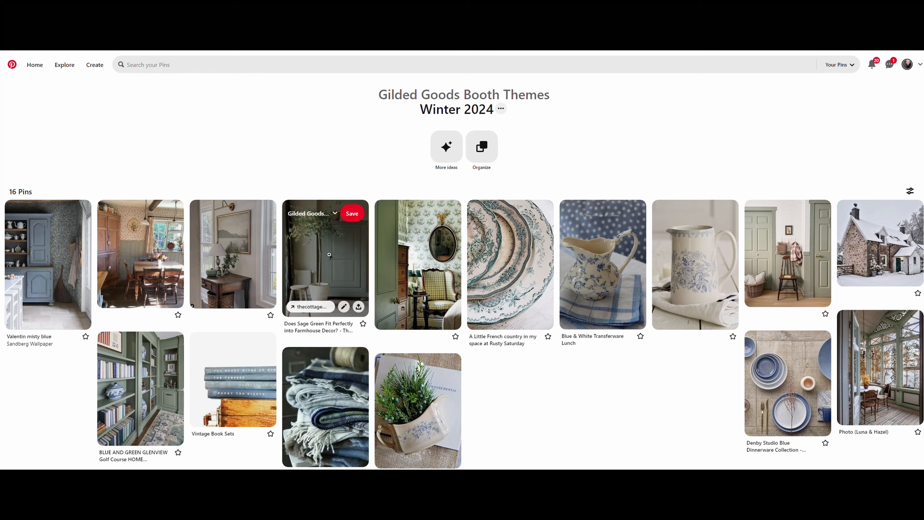
scroll(560, 415, down, 2)
click(520, 442)
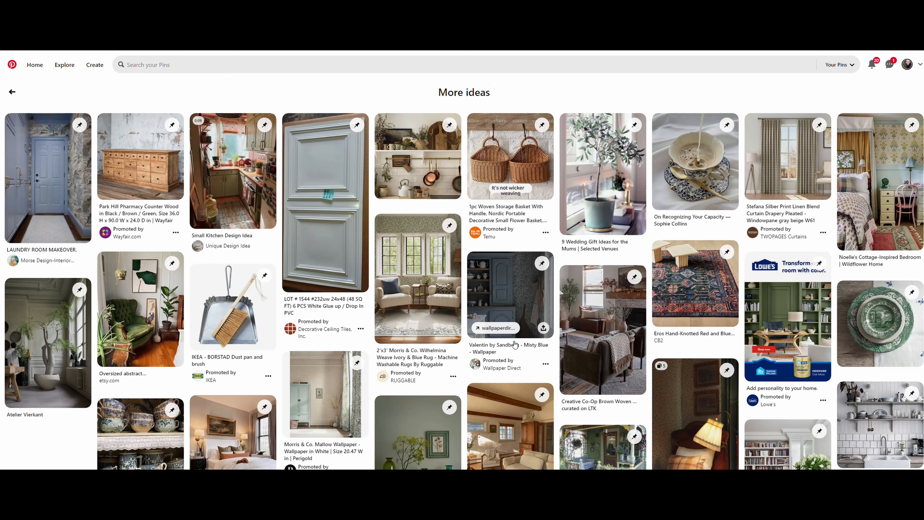
scroll(515, 344, down, 1)
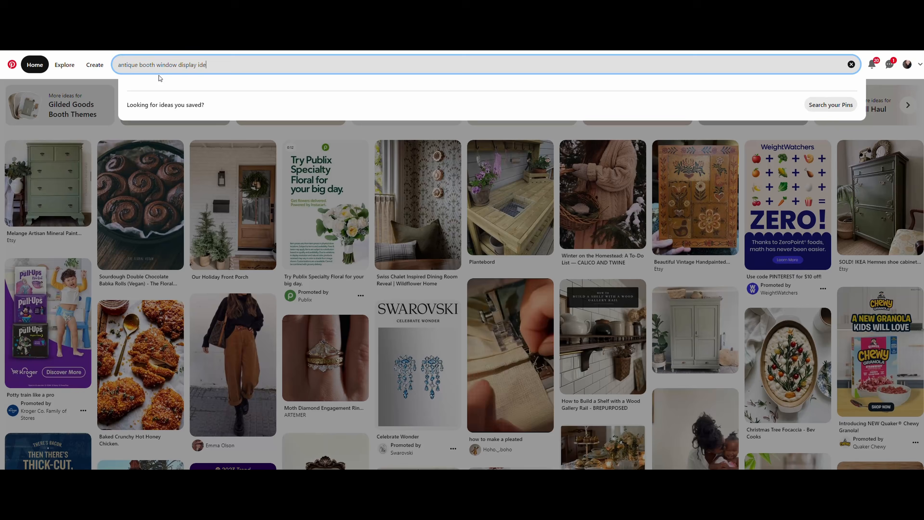
Step: Search all pins for "antique booth window display ideas" and view the Creating our Fall Window Display pin from the results
key(Return)
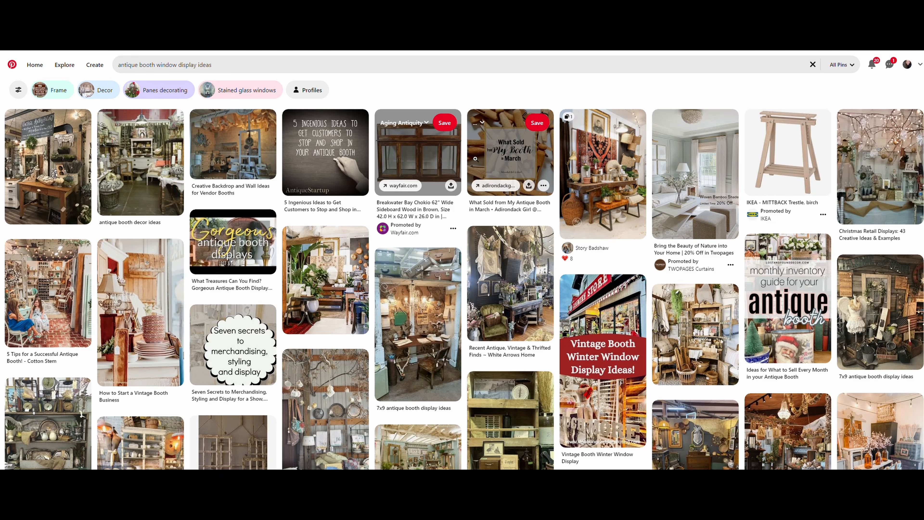
scroll(476, 160, down, 2)
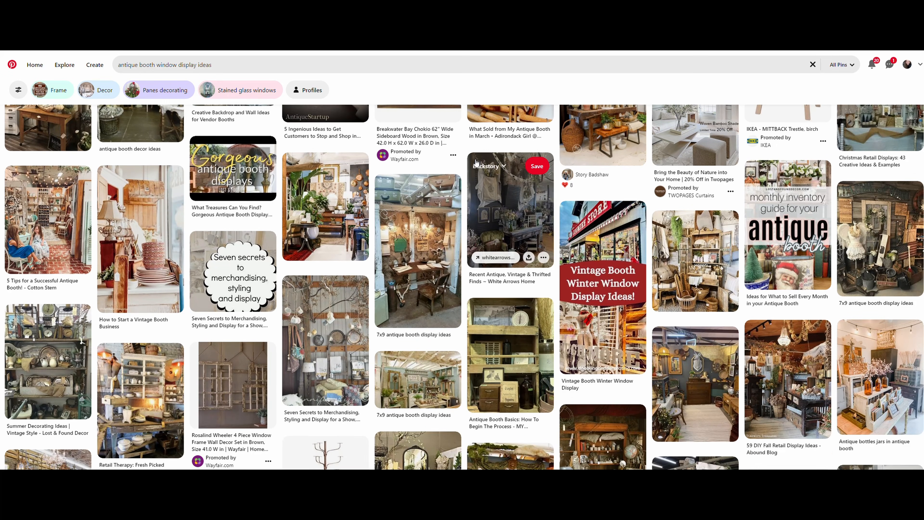
scroll(476, 162, down, 4)
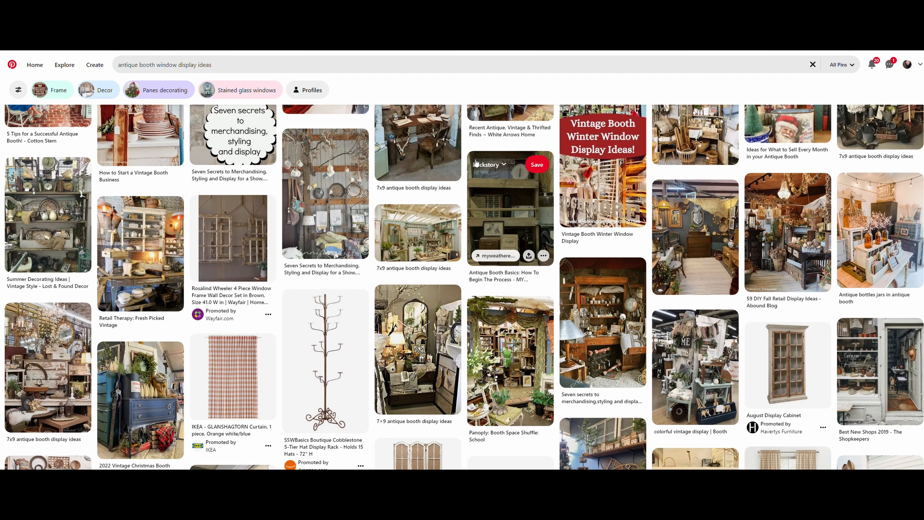
scroll(476, 162, down, 2)
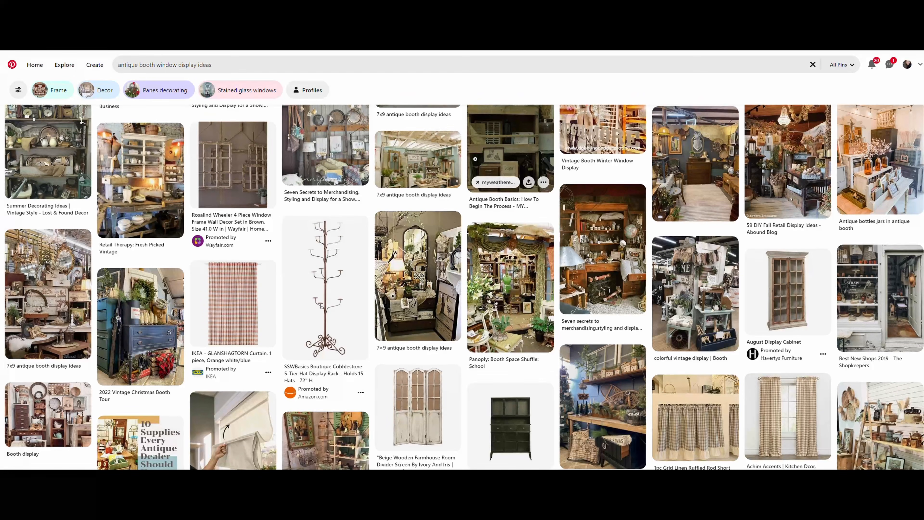
scroll(475, 159, down, 3)
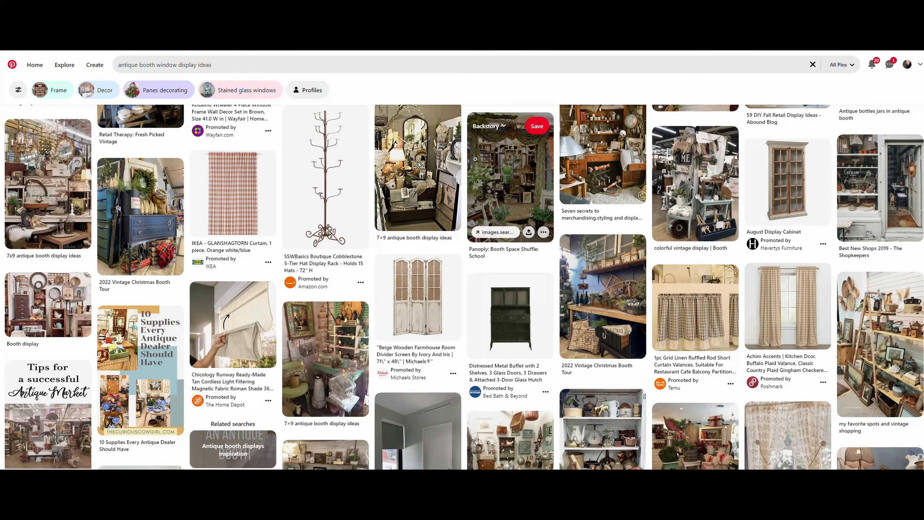
scroll(476, 159, down, 3)
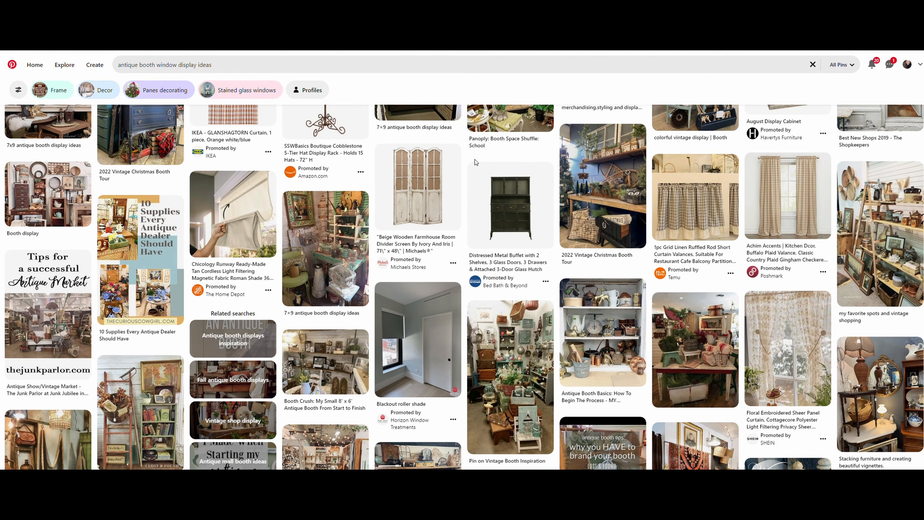
scroll(475, 162, down, 2)
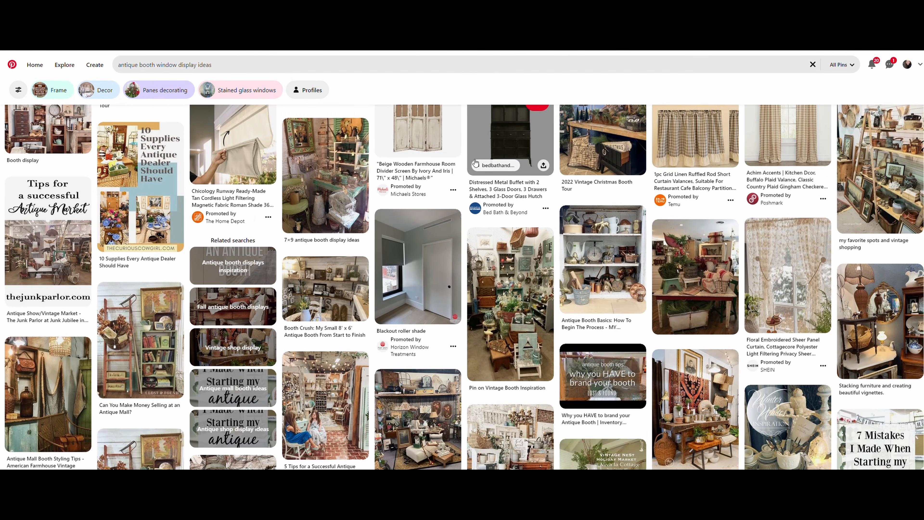
scroll(475, 162, down, 4)
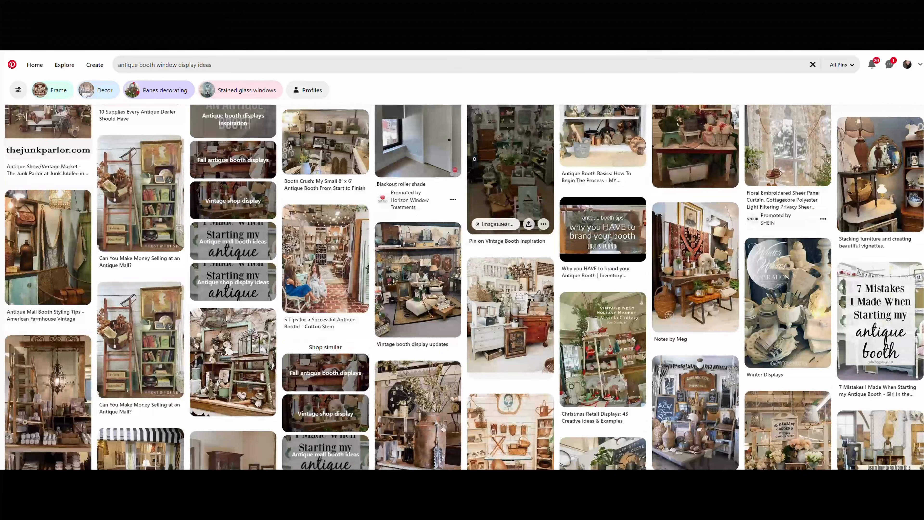
scroll(474, 159, down, 2)
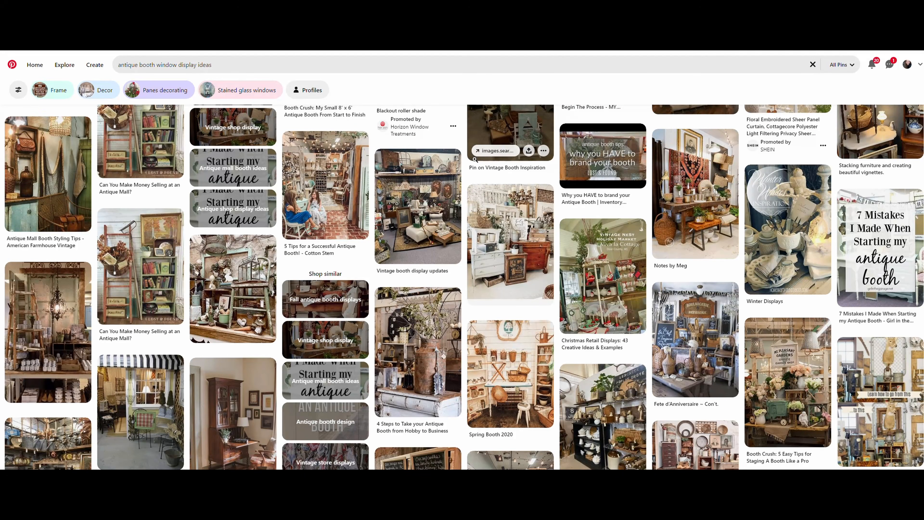
scroll(475, 159, down, 1)
scroll(475, 160, down, 3)
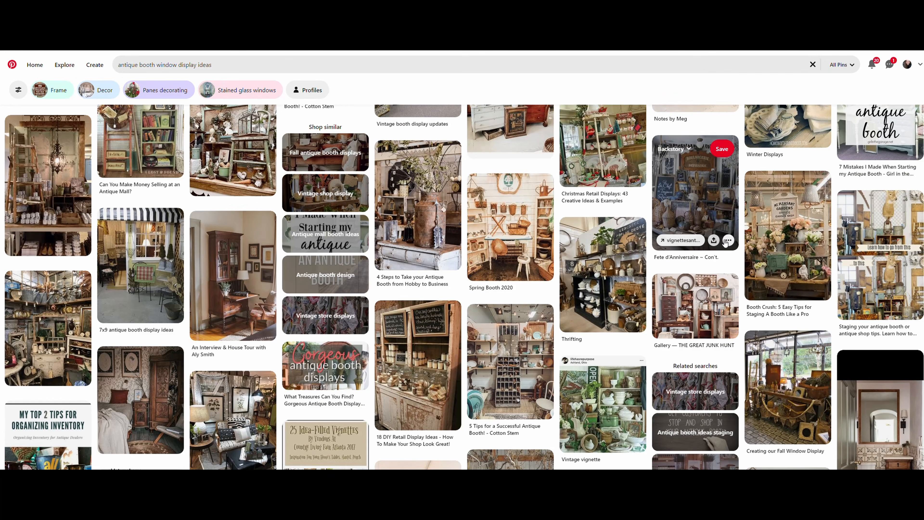
click(795, 370)
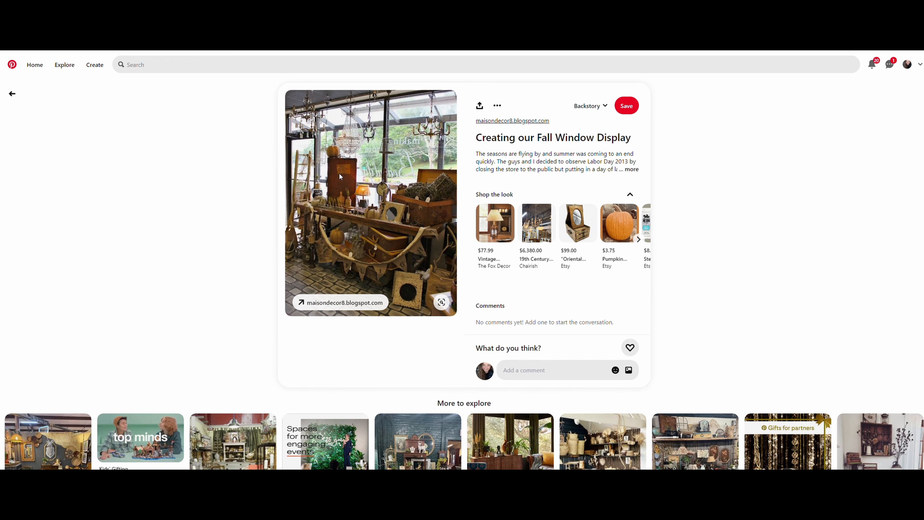
scroll(415, 241, down, 8)
Step: Search all pins for "basket display" and open the How To Decorate with Vintage Baskets in Modern Farmhouse pin
click(360, 67)
text(b)
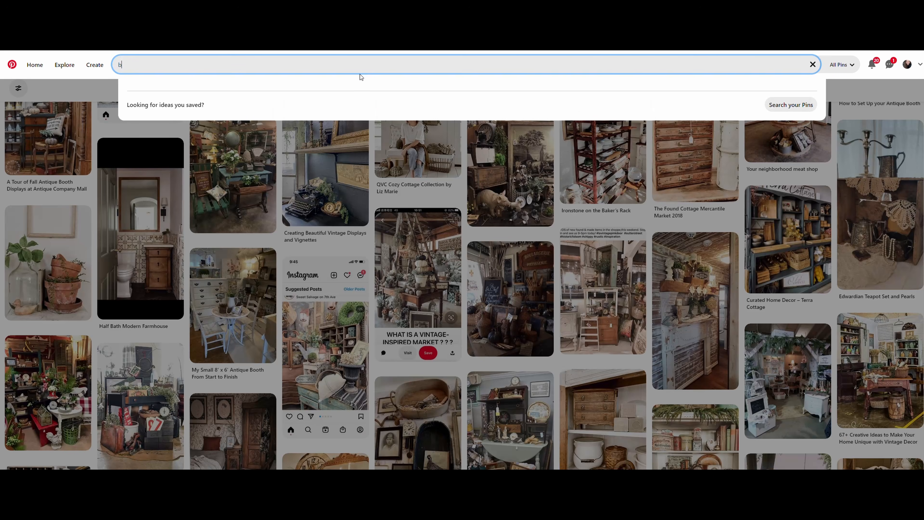
text(asket display)
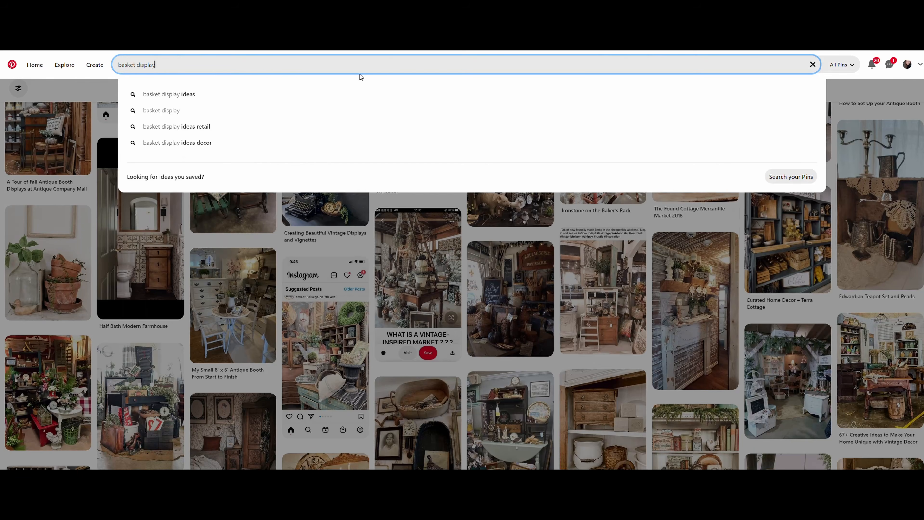
key(Return)
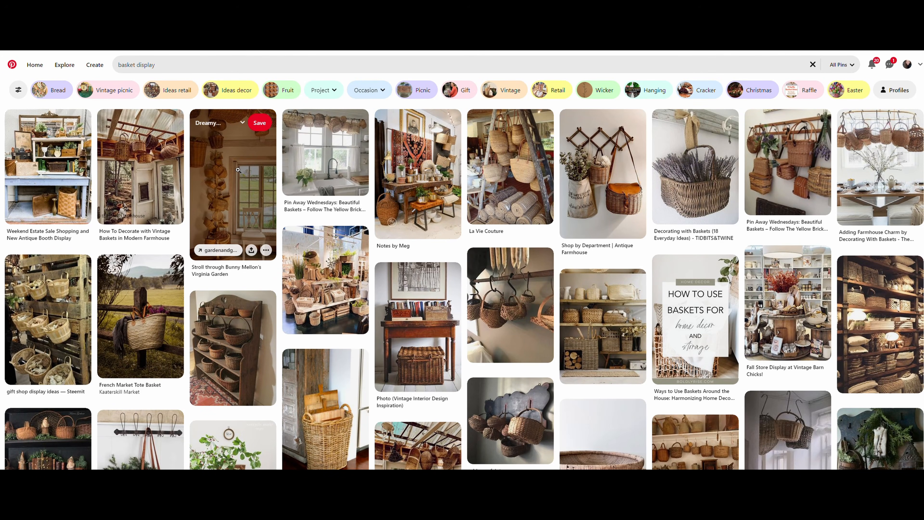
click(160, 173)
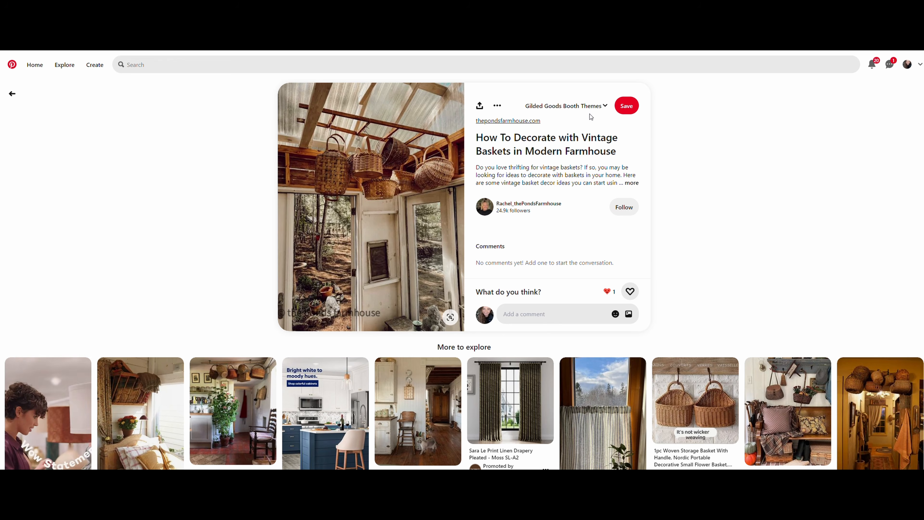
Step: Look through the Gilded Goods Booth Themes sections as save destinations for the vintage baskets pin
click(604, 107)
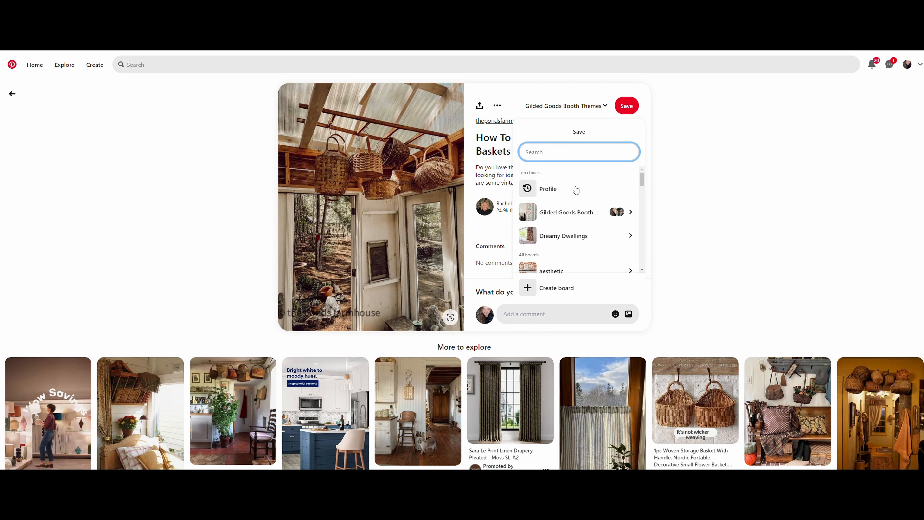
click(581, 210)
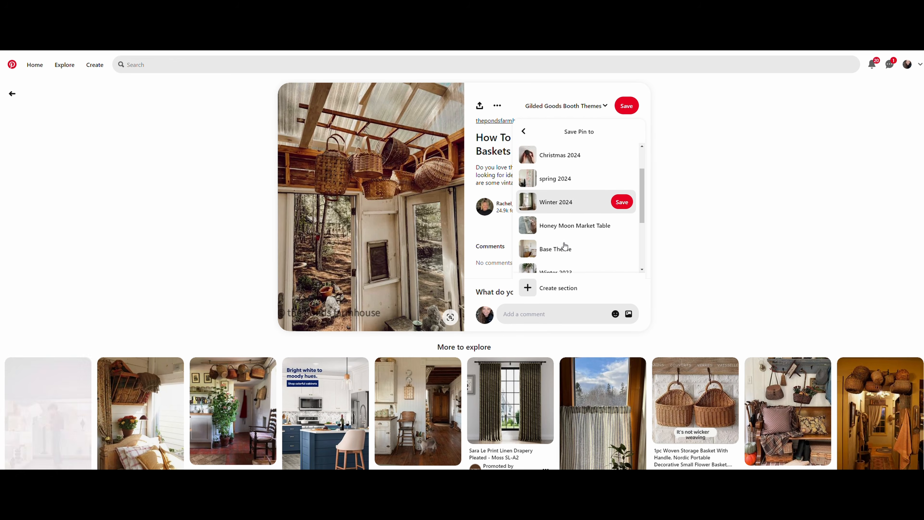
scroll(565, 246, down, 1)
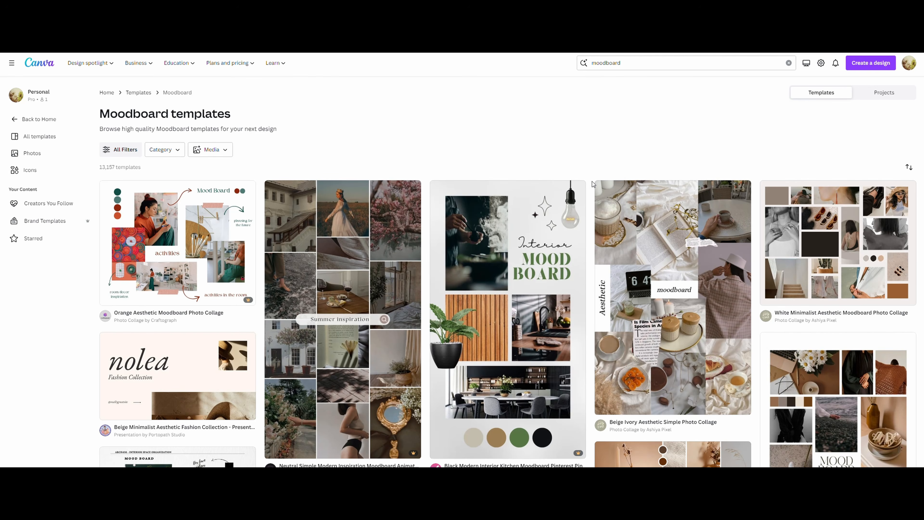
Step: Switch to Canva and browse the moodboard templates for a suitable photo collage layout
scroll(596, 184, down, 2)
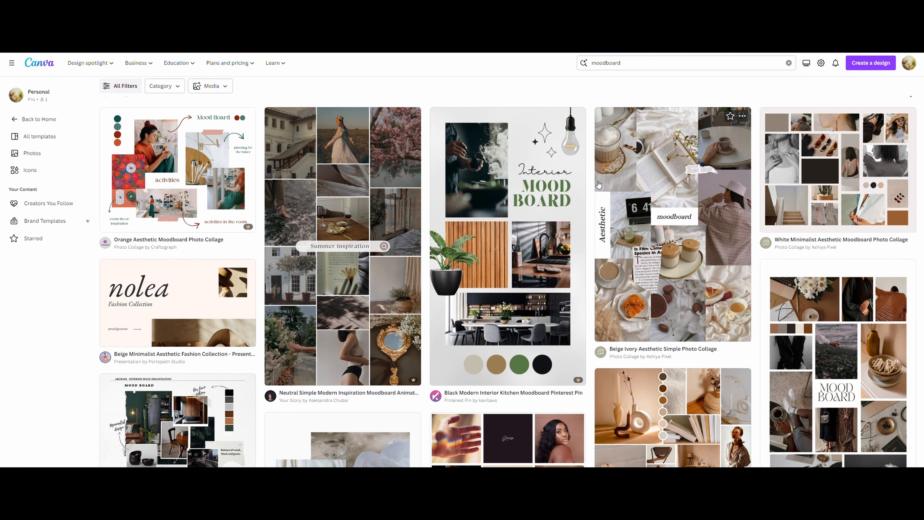
scroll(599, 185, down, 2)
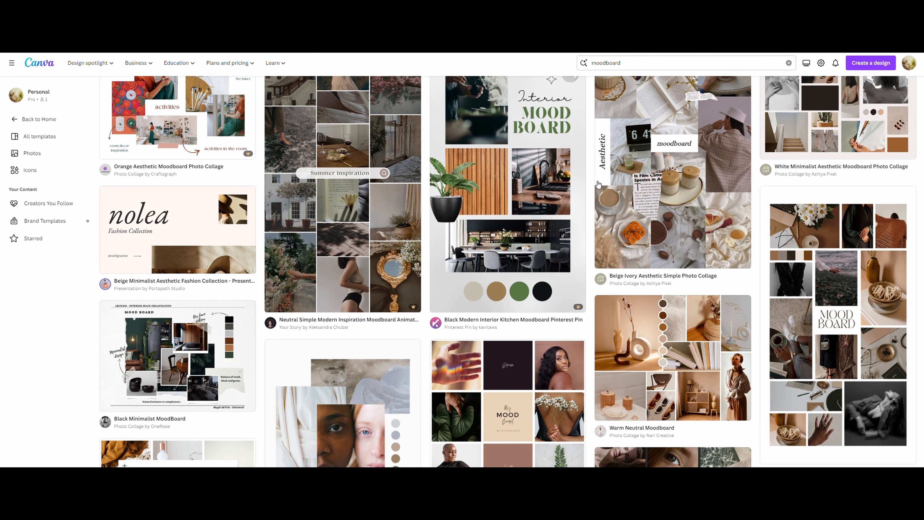
scroll(598, 184, down, 2)
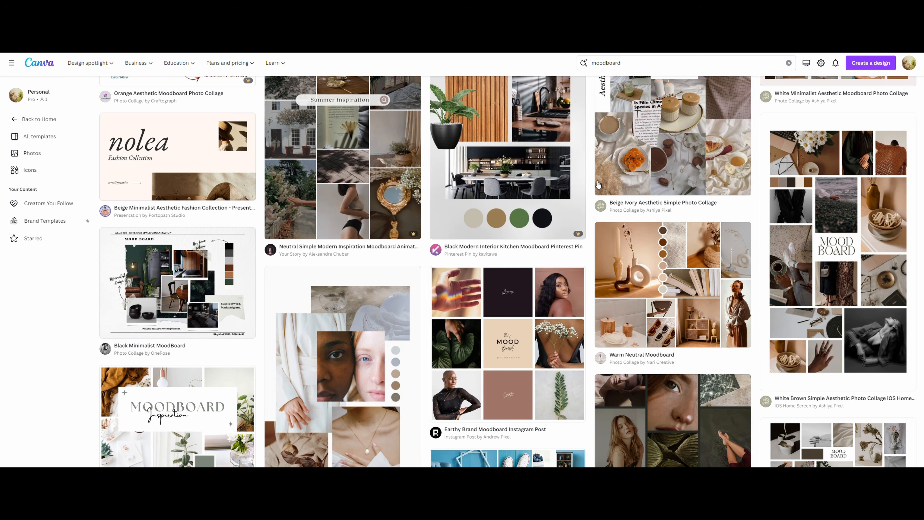
scroll(599, 185, down, 2)
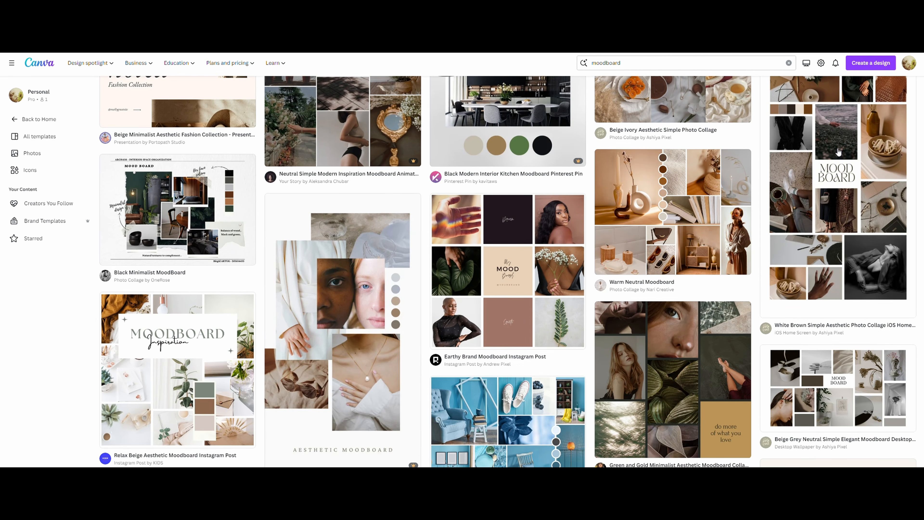
Step: Customize the White Brown Simple Aesthetic Photo Collage iOS Home Screen template and upload the inspiration photos for it
scroll(835, 159, up, 2)
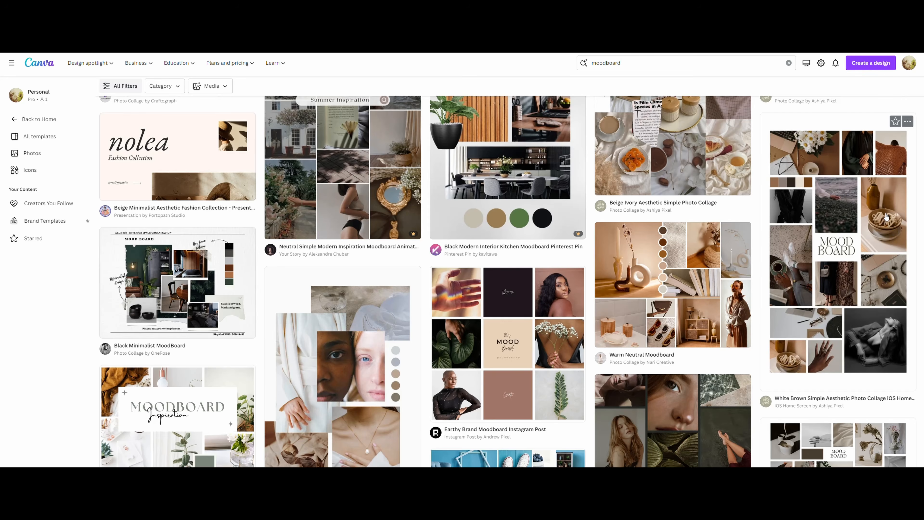
click(887, 217)
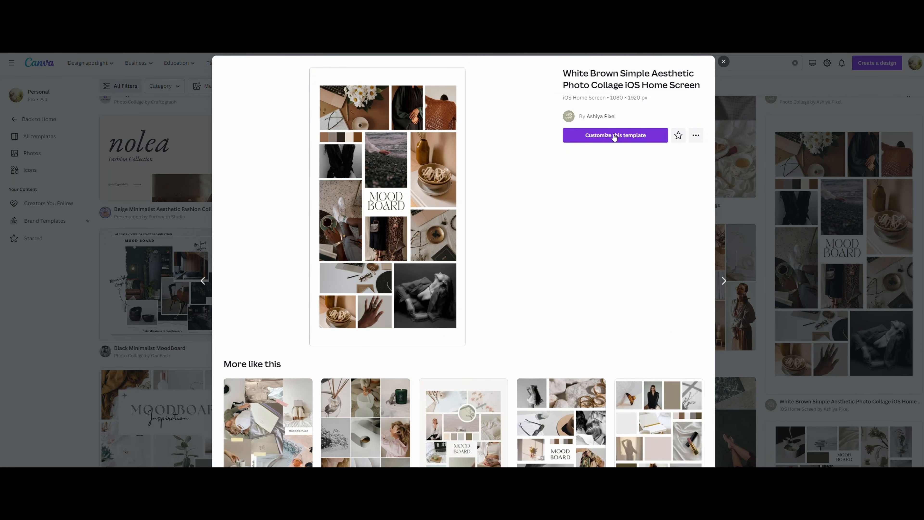
click(615, 135)
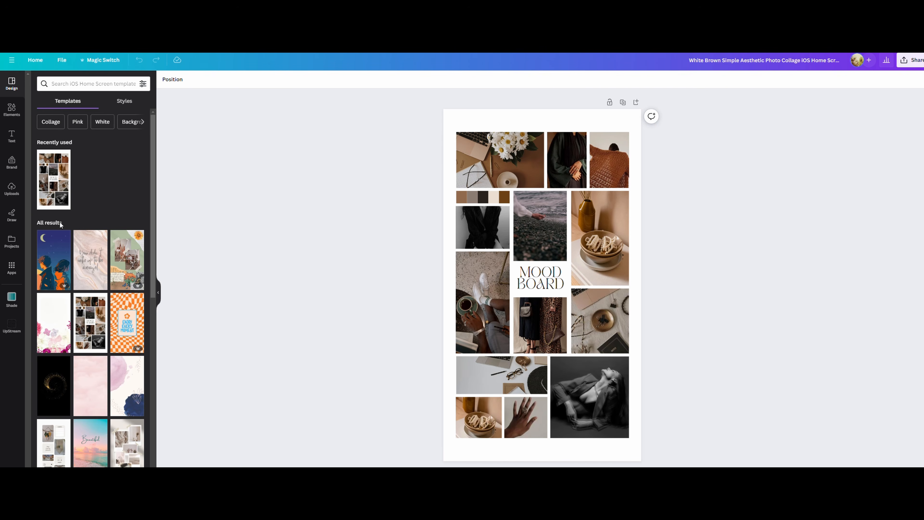
click(11, 189)
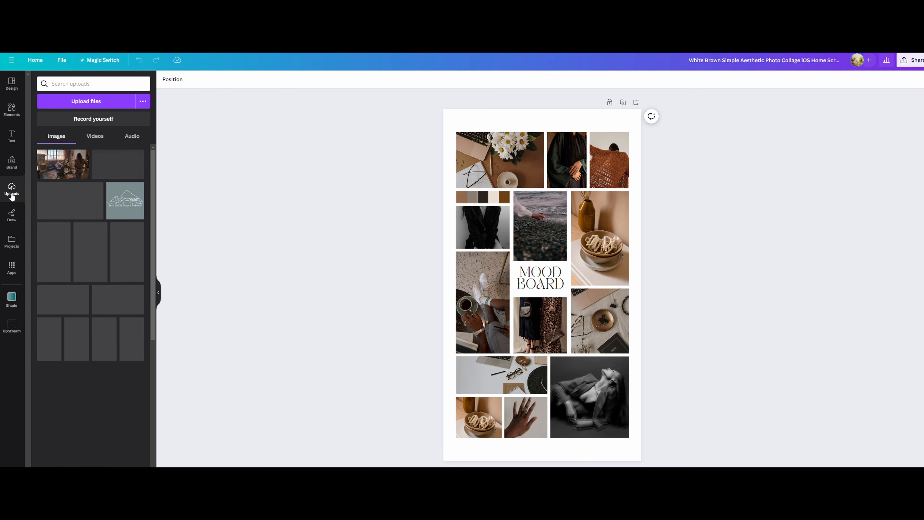
click(90, 106)
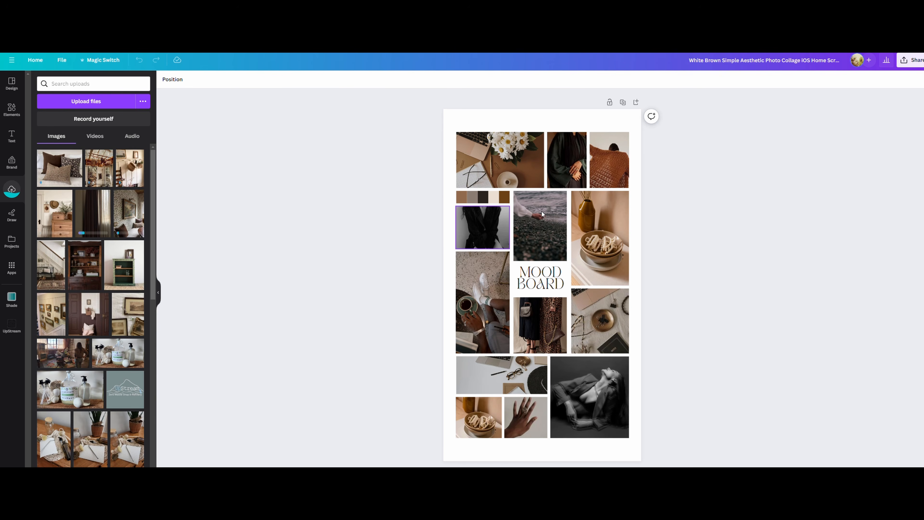
Step: Recolour the five moodboard palette swatches in order with the Brand Kit's white, cream, sage green, dark brown and taupe
click(460, 198)
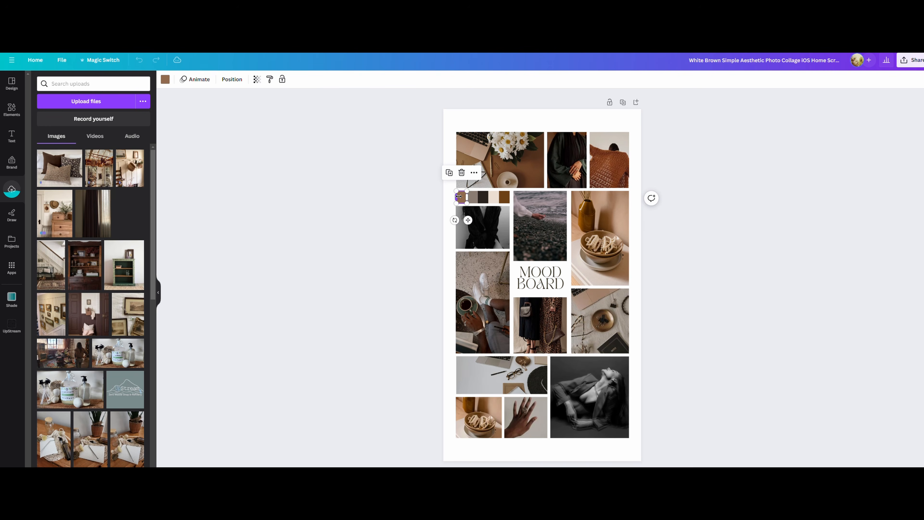
click(165, 80)
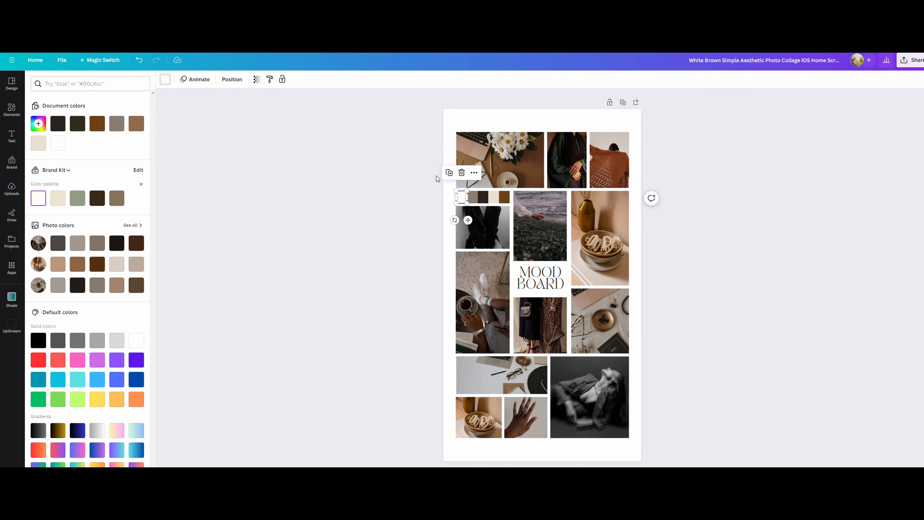
click(473, 198)
click(58, 198)
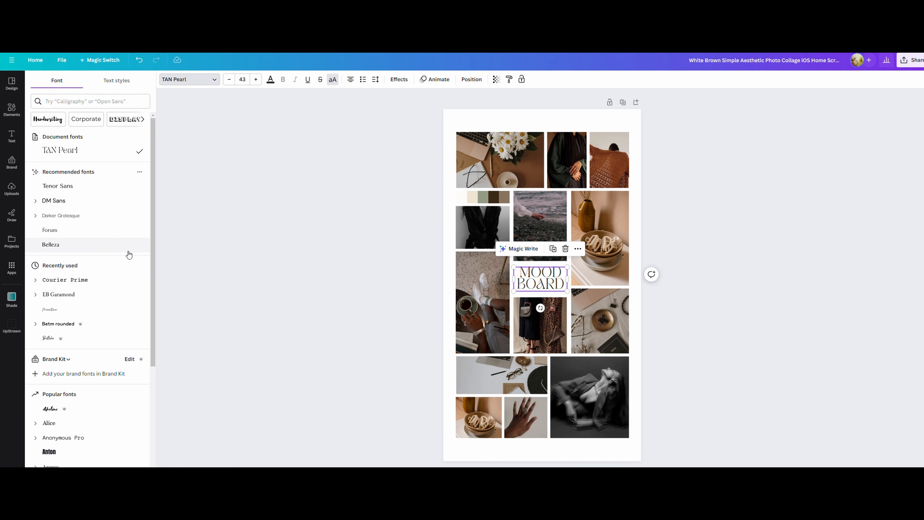
Step: Set the MOOD BOARD title's font to EB Garamond and its size to 53
click(105, 298)
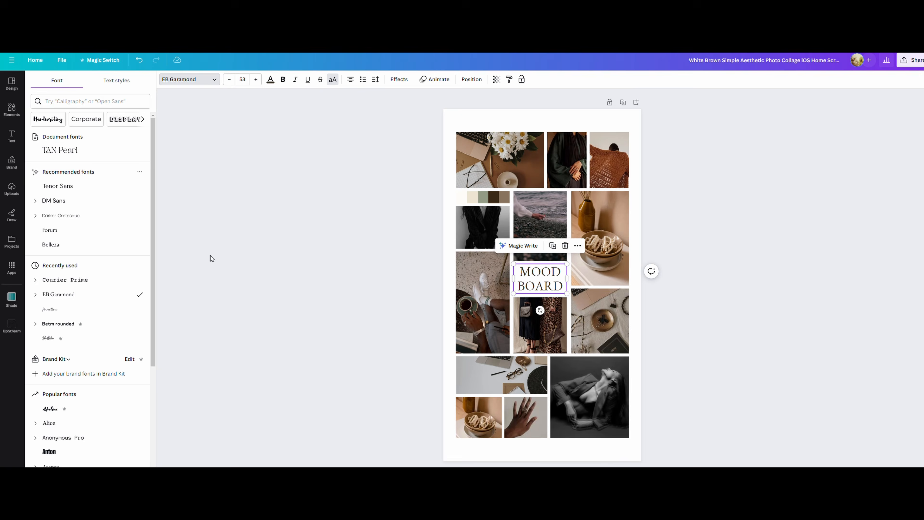
click(195, 231)
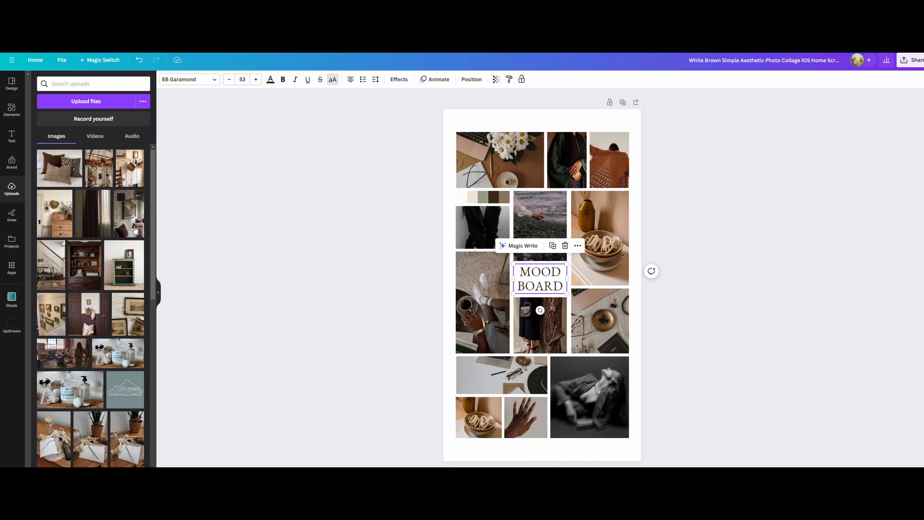
Step: Place the wallpapered nook photo in the tall left frame, the wooden hutch upper right, the framed landscapes below it, and the brown door lower right
mouse_move(130, 222)
mouse_down()
mouse_move(320, 300)
mouse_move(477, 319)
mouse_up()
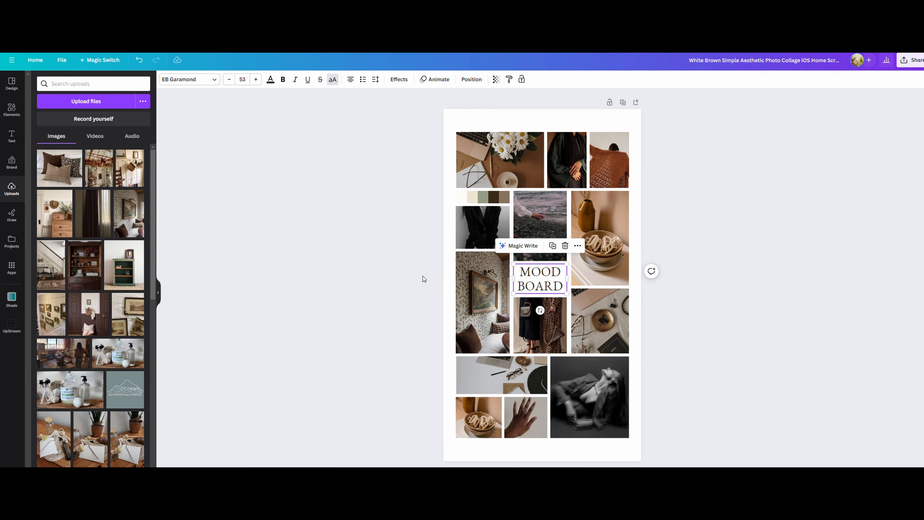
click(349, 260)
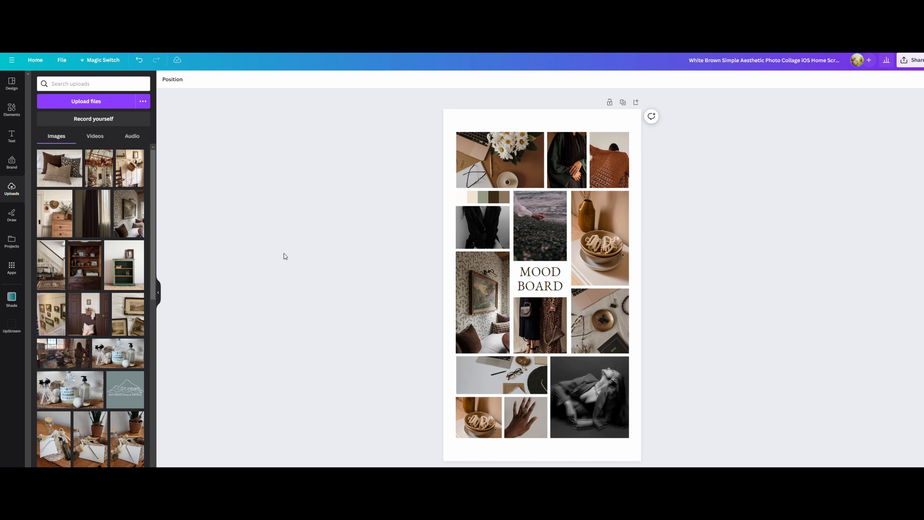
drag(72, 278, 578, 257)
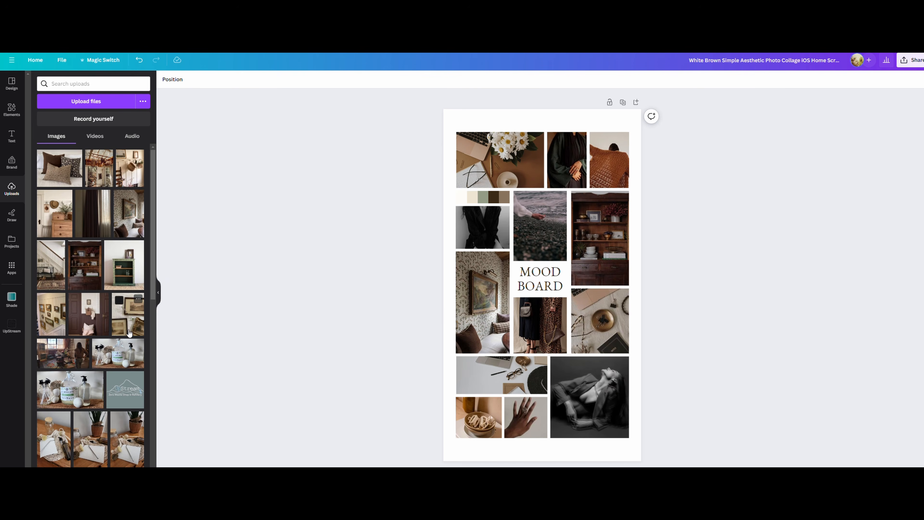
drag(128, 328, 599, 326)
drag(88, 317, 586, 401)
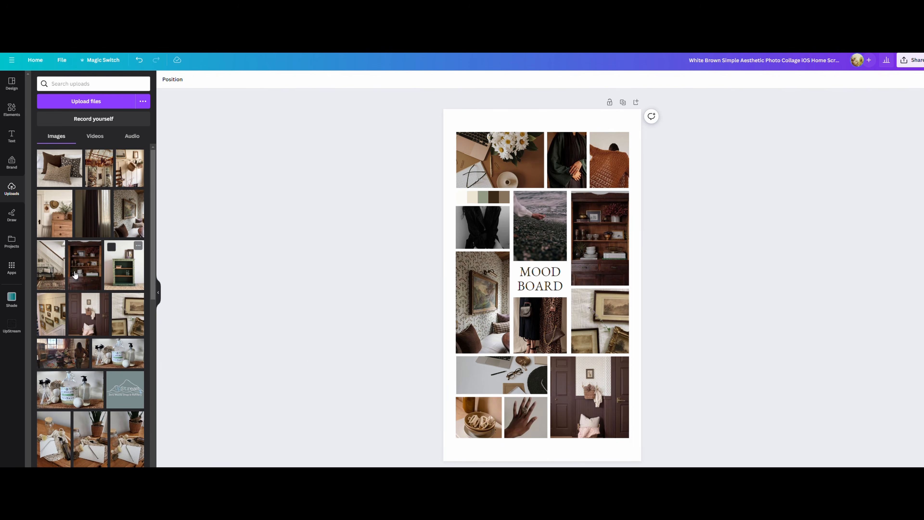
Step: Fill the collage's top row with the pillows, staircase and dark curtain photos, and its bottom-left frame with the gallery wall photo
drag(51, 317, 462, 423)
drag(51, 266, 566, 163)
drag(87, 226, 608, 164)
drag(53, 173, 501, 160)
Step: Place the hanging baskets photo under the palette, the green cabinet in the small bottom frame, and the staircase above the title
drag(99, 168, 482, 227)
drag(123, 265, 539, 412)
drag(51, 264, 541, 226)
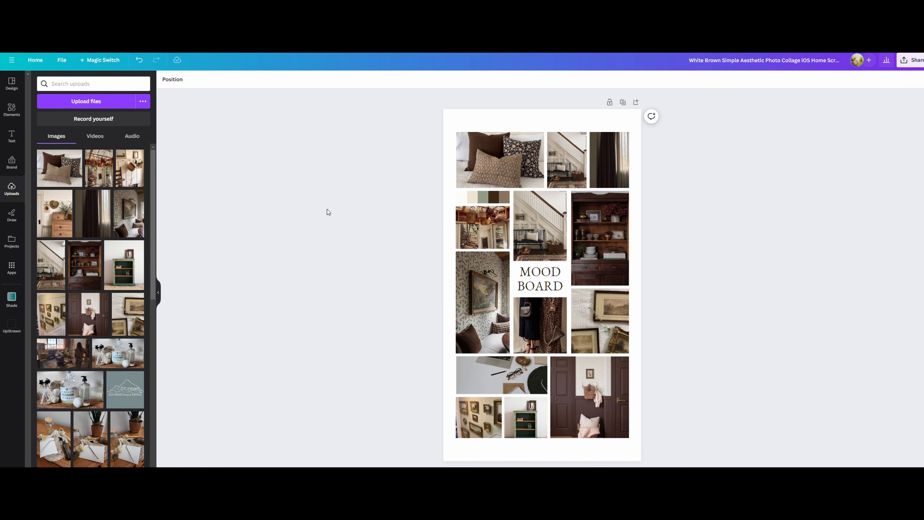
Step: Place the wall-hung baskets photo below the title and replace the green cabinet photo with the wooden dresser photo
drag(130, 168, 540, 325)
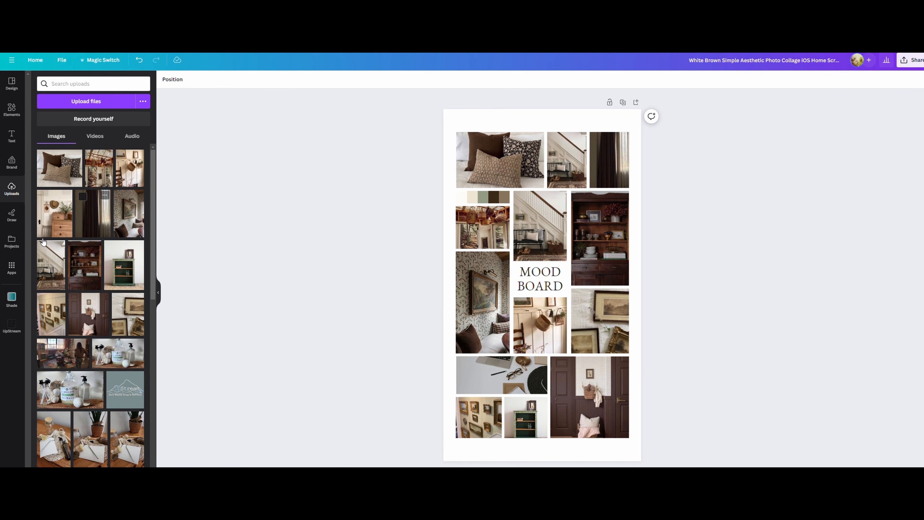
drag(55, 214, 526, 418)
Step: Place the old books photo in the wide frame above the bottom row and adjust its crop to a close view of the spines
scroll(101, 335, down, 5)
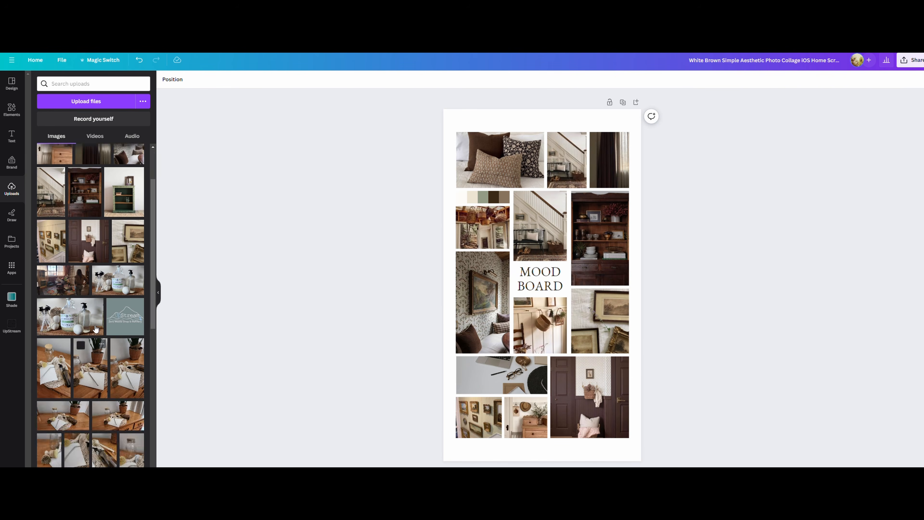
scroll(100, 332, down, 6)
drag(93, 418, 502, 375)
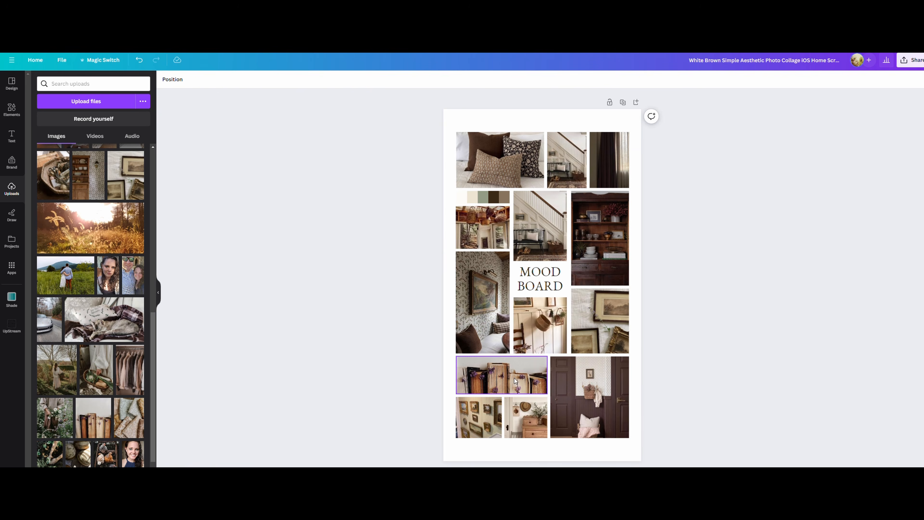
double_click(502, 376)
click(363, 261)
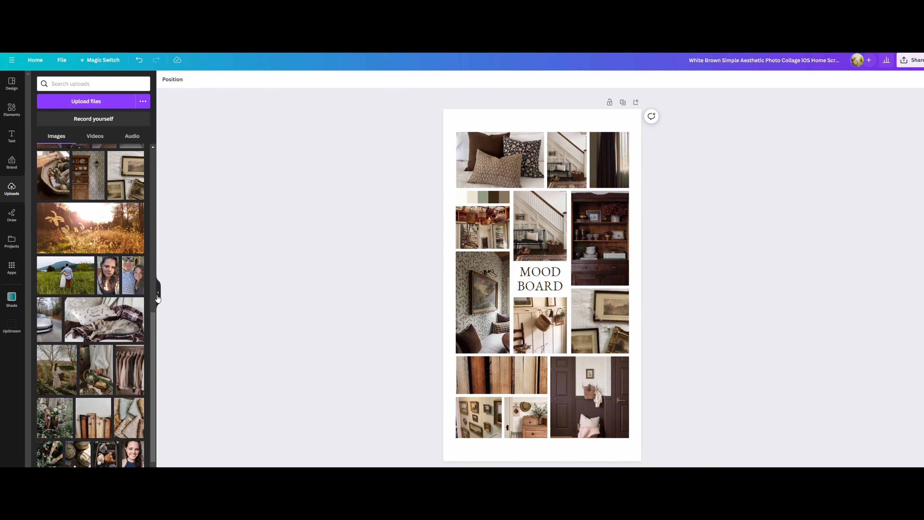
click(156, 293)
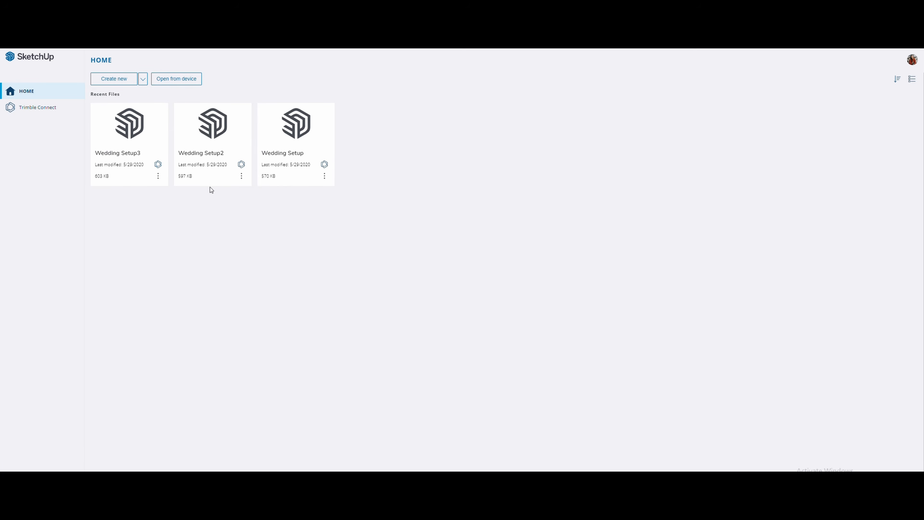
Step: Switch to SketchUp and create a new model with the Rectangle tool active
click(110, 79)
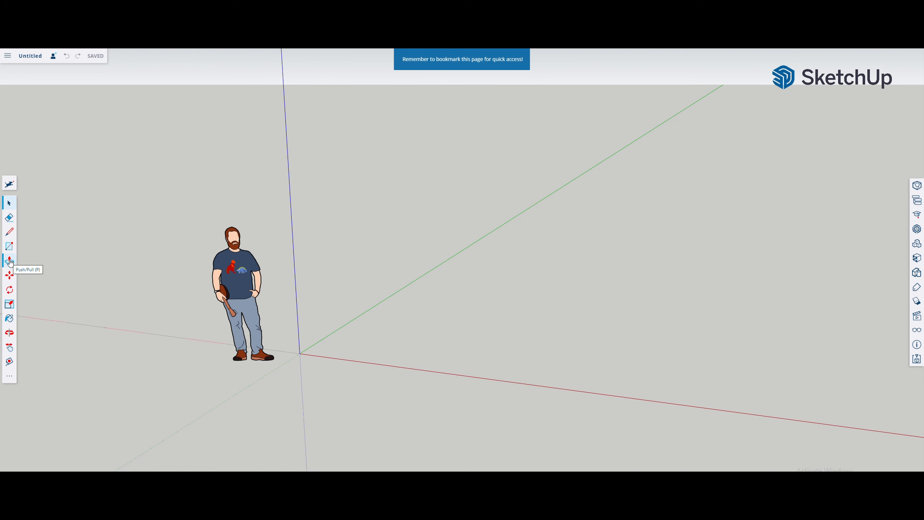
click(9, 246)
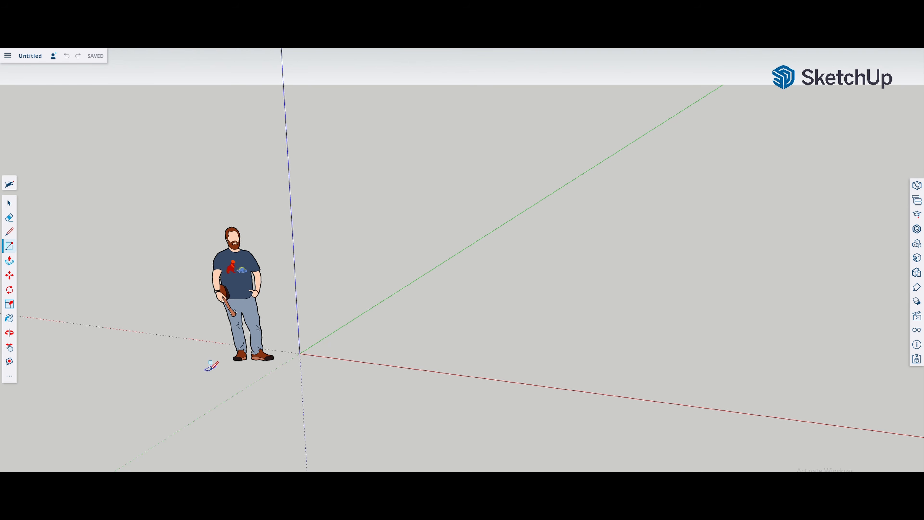
click(300, 353)
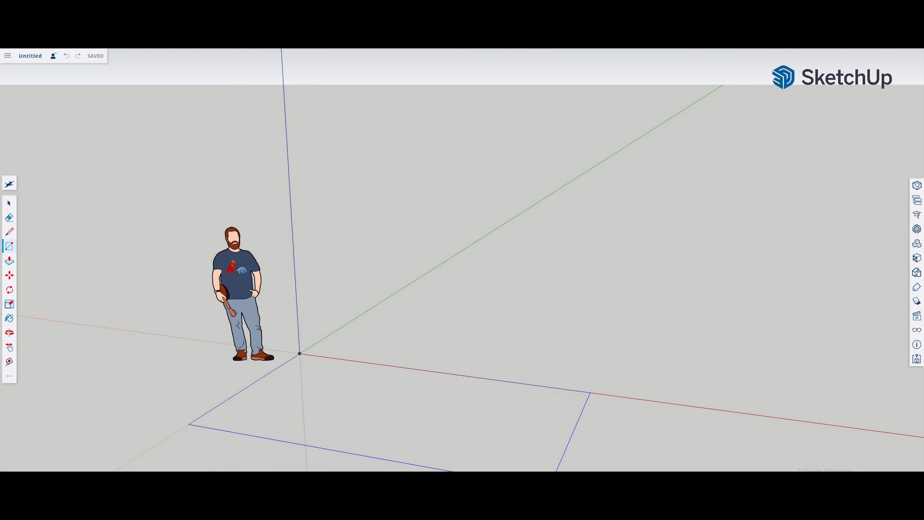
click(547, 492)
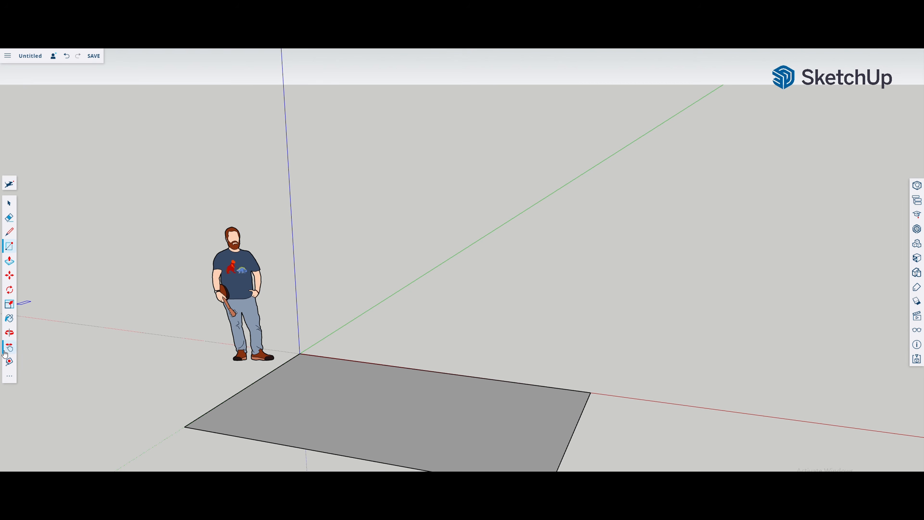
click(67, 56)
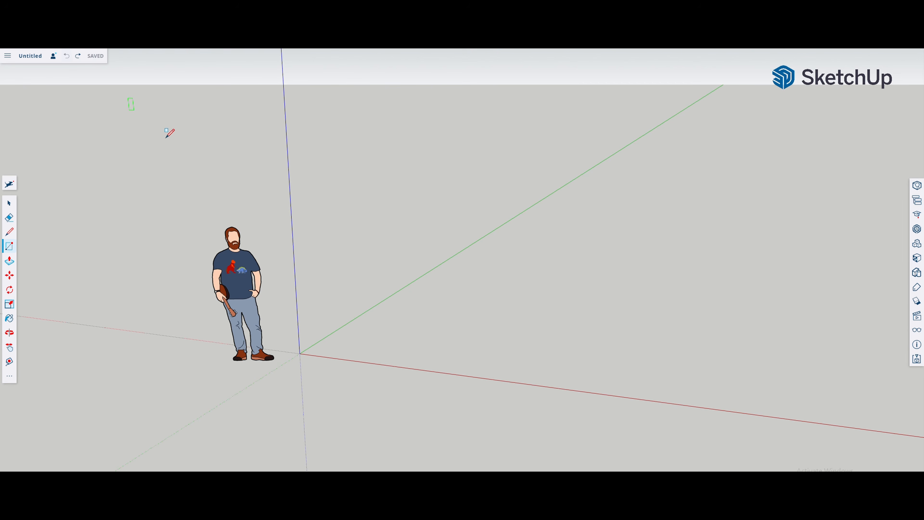
click(299, 353)
key(Return)
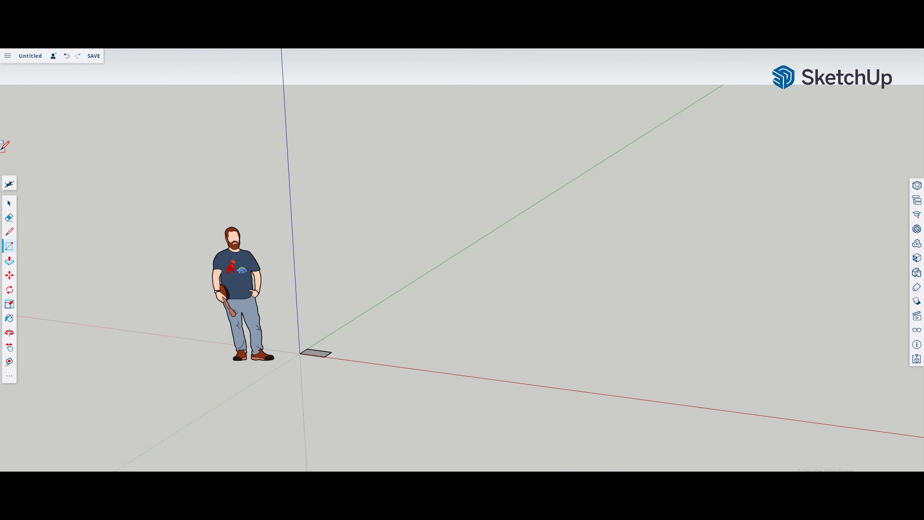
click(67, 57)
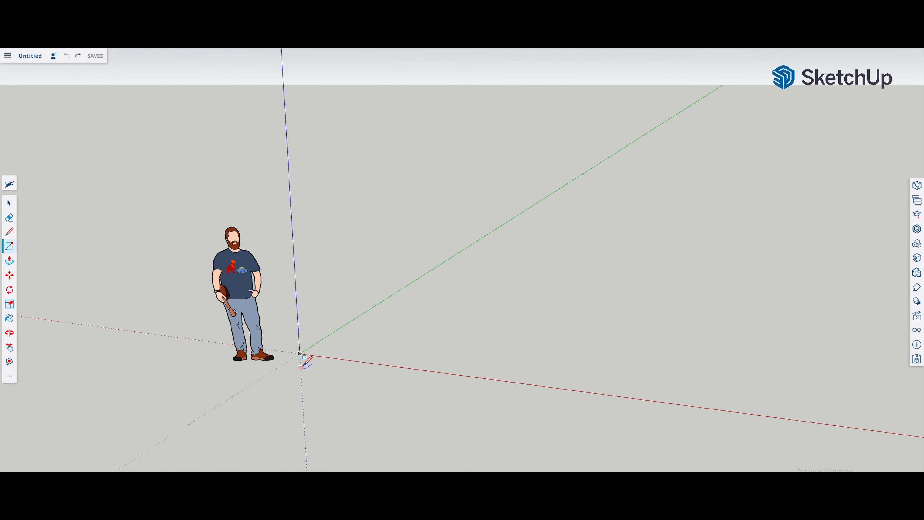
Step: Draw the booth's rectangular floor from the origin, with its long side along the red axis
click(299, 353)
key(Return)
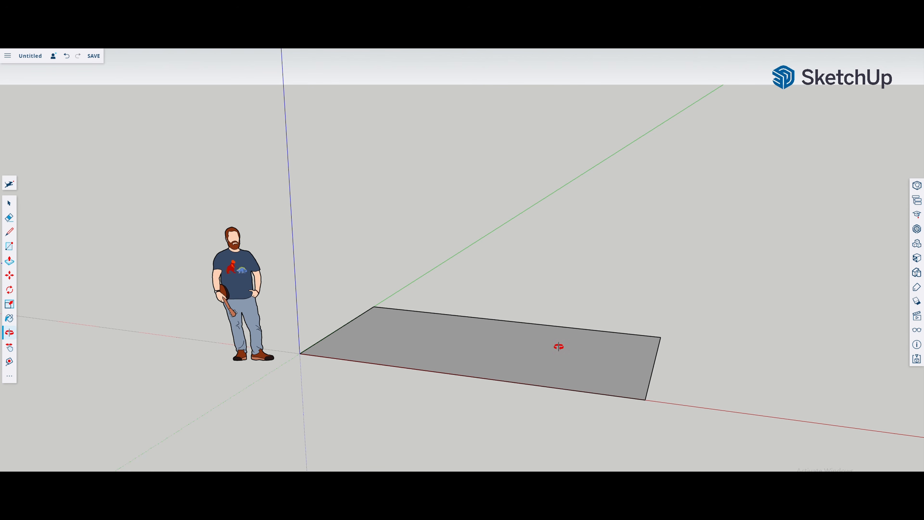
Step: Delete the default standing person figure beside the booth floor
drag(559, 346, 218, 391)
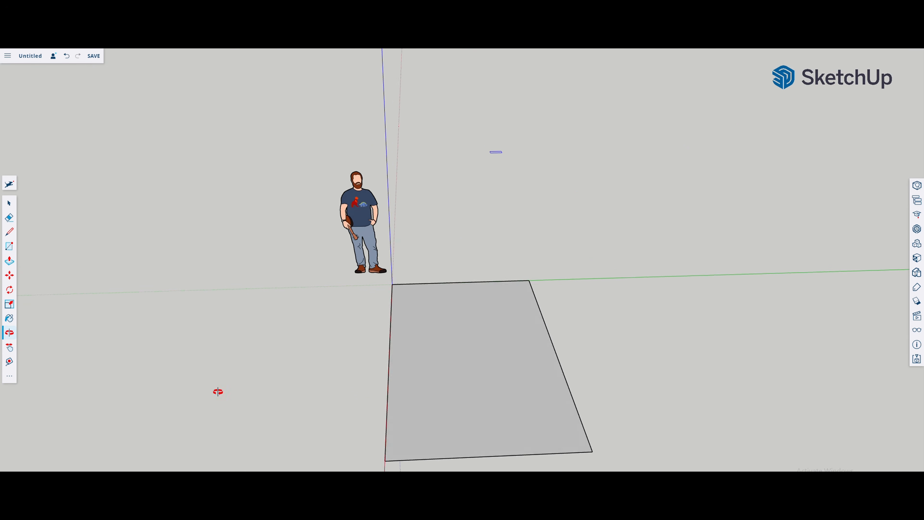
drag(727, 387, 284, 468)
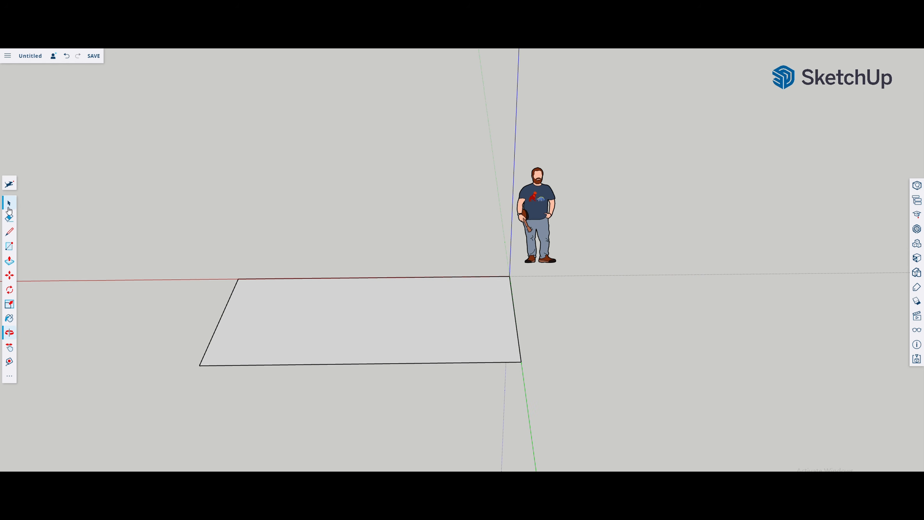
click(547, 224)
key(Delete)
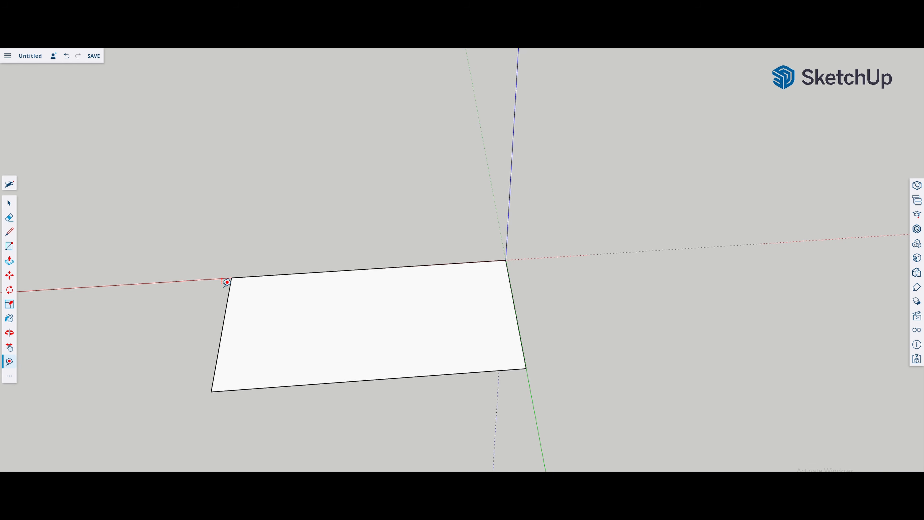
Step: Measure the floor's long edge on the red axis and its short edge on the green axis
click(231, 277)
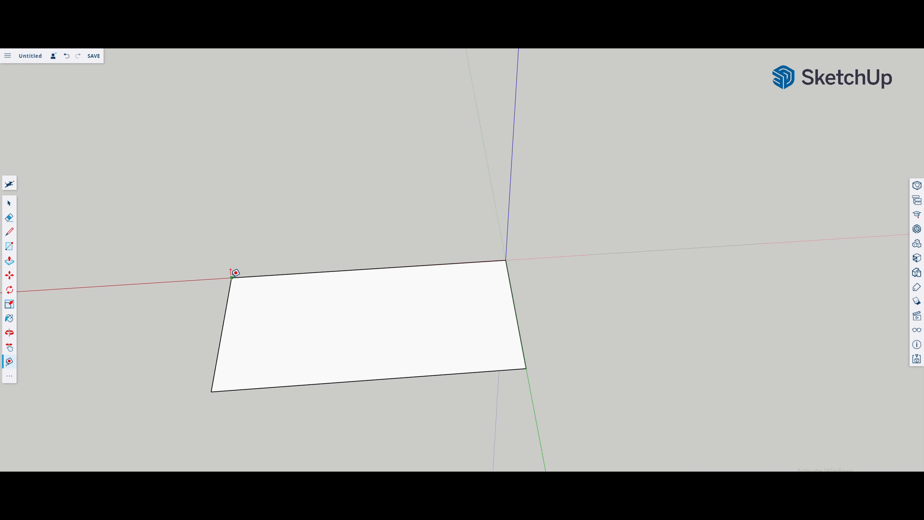
click(506, 259)
click(506, 259)
click(506, 259)
click(524, 359)
Step: Extrude the booth floor upward with Push/Pull into a thin slab
click(386, 340)
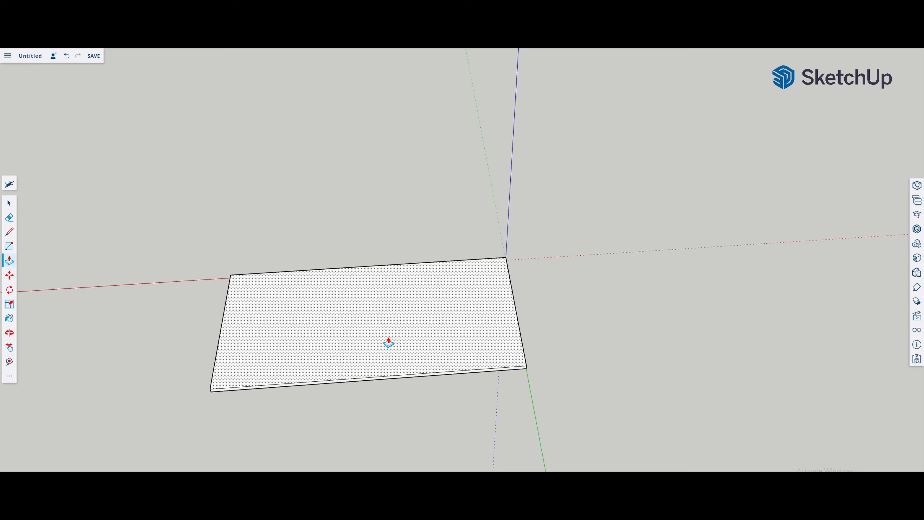
click(389, 342)
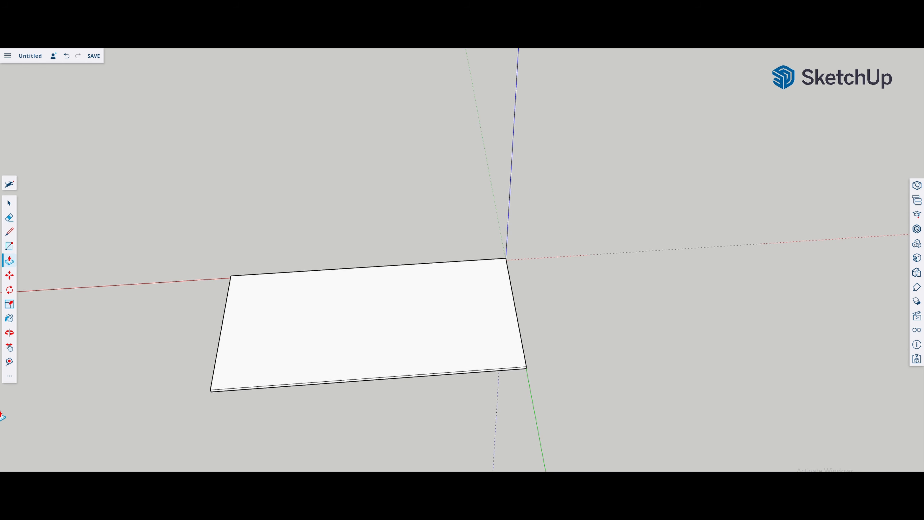
Step: Build the three booth walls from thin strips along the floor's back and short sides, with a narrow ledge across the back wall's top
click(9, 249)
click(224, 277)
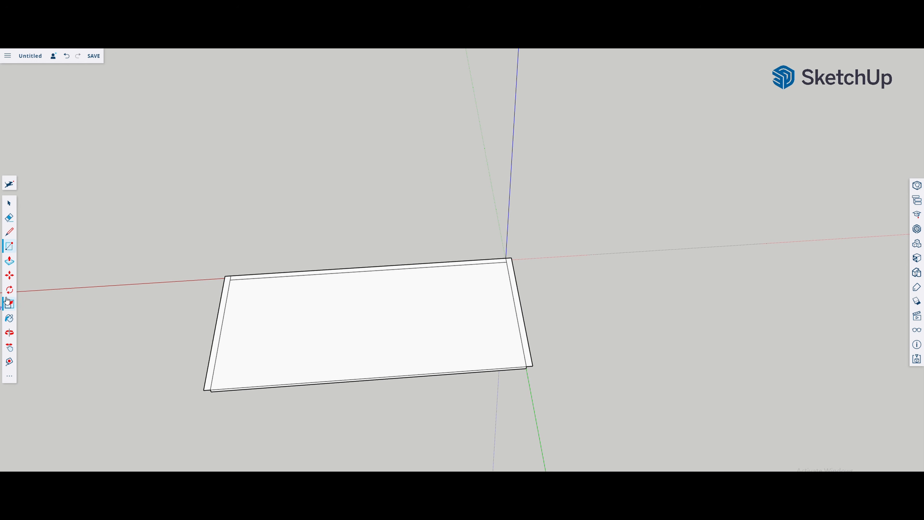
click(9, 263)
click(224, 300)
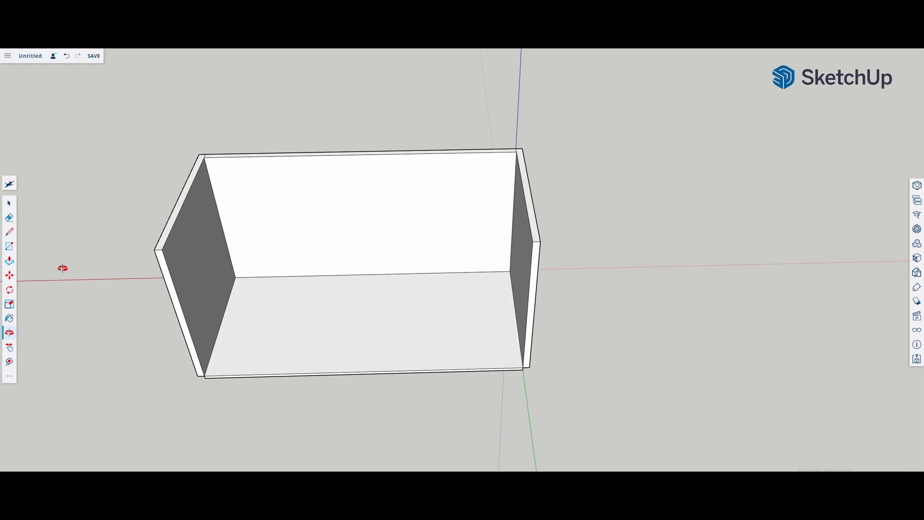
drag(64, 266, 50, 181)
drag(307, 329, 343, 264)
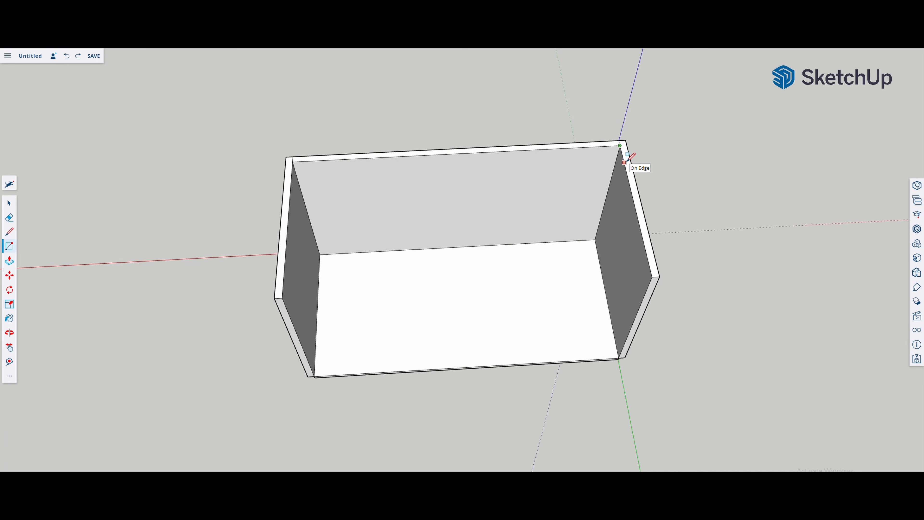
click(626, 161)
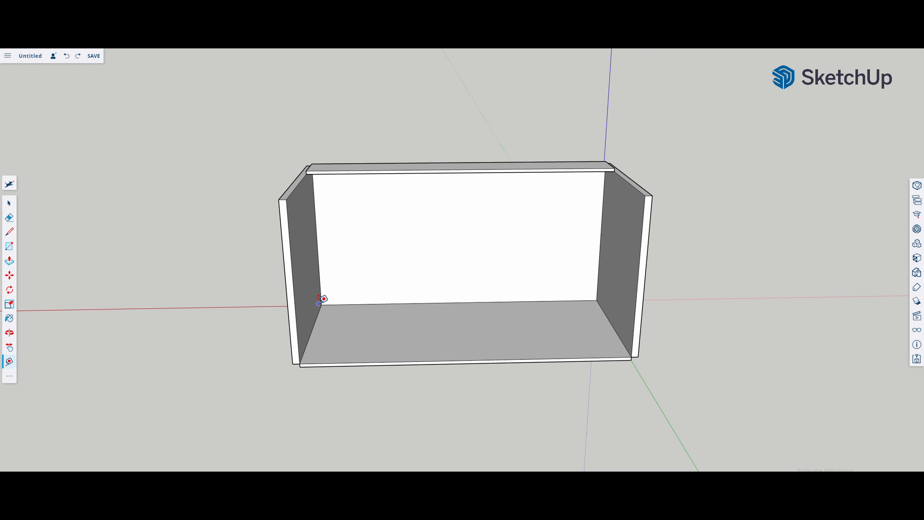
Step: Place a horizontal Tape Measure guide across the back wall, parallel to the floor, and measure the wall's width along it
click(322, 304)
click(319, 253)
click(318, 255)
click(600, 251)
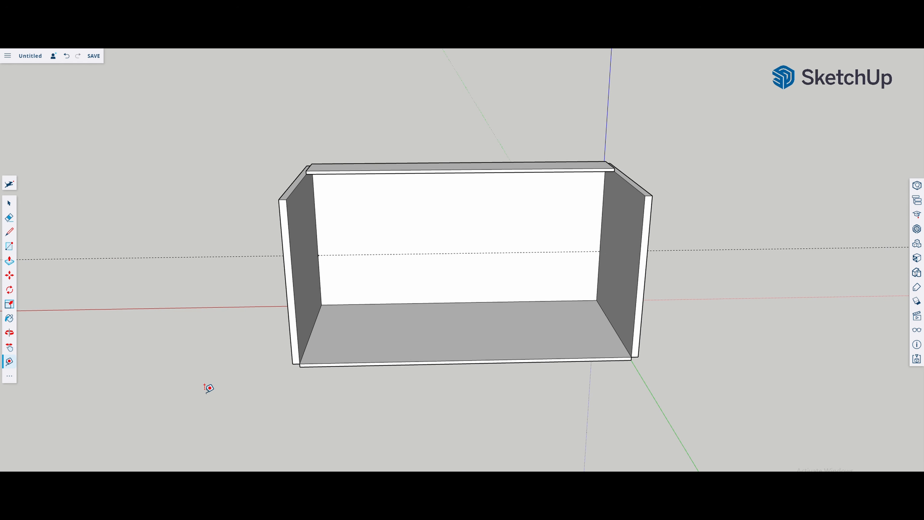
Step: Draw a rectangle on the back wall from its upper corner down to the guide and remove it to form a full-width opening
click(9, 247)
click(313, 177)
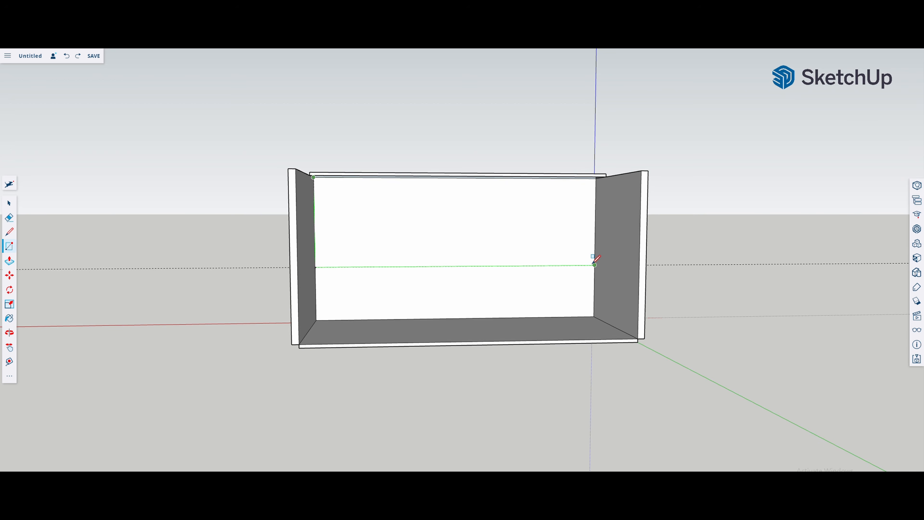
click(595, 264)
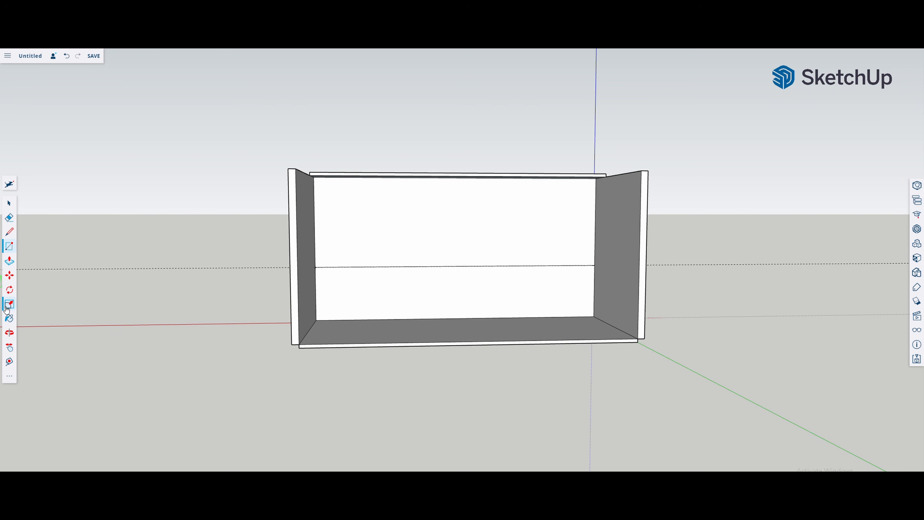
click(10, 318)
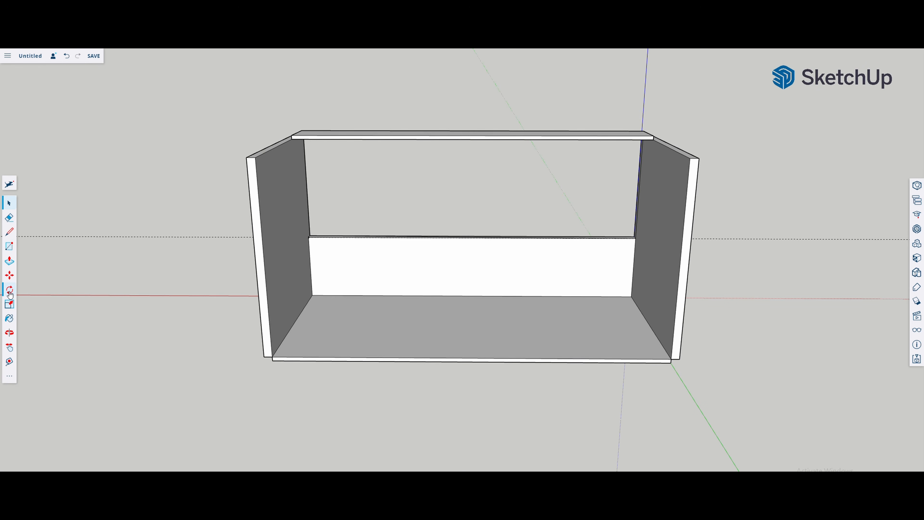
click(14, 333)
drag(497, 305, 479, 278)
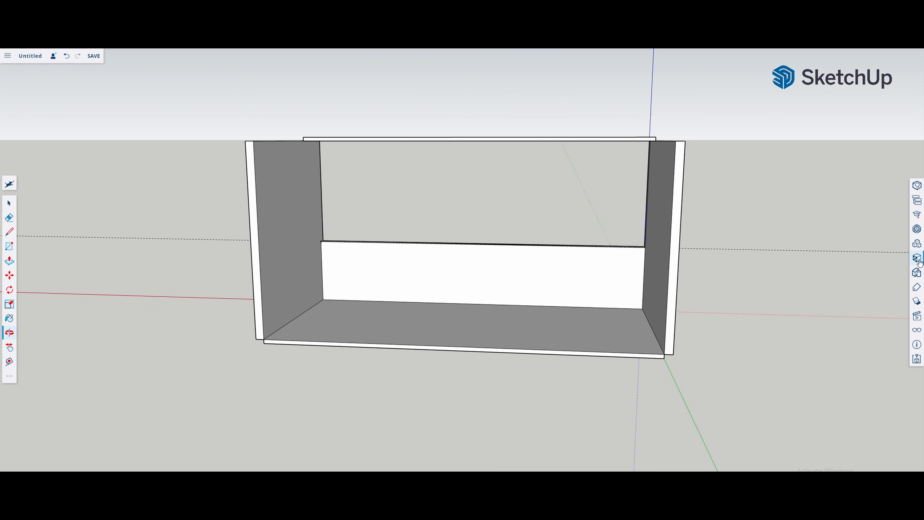
Step: Search the 3D Warehouse models for "large industrial window"
click(916, 230)
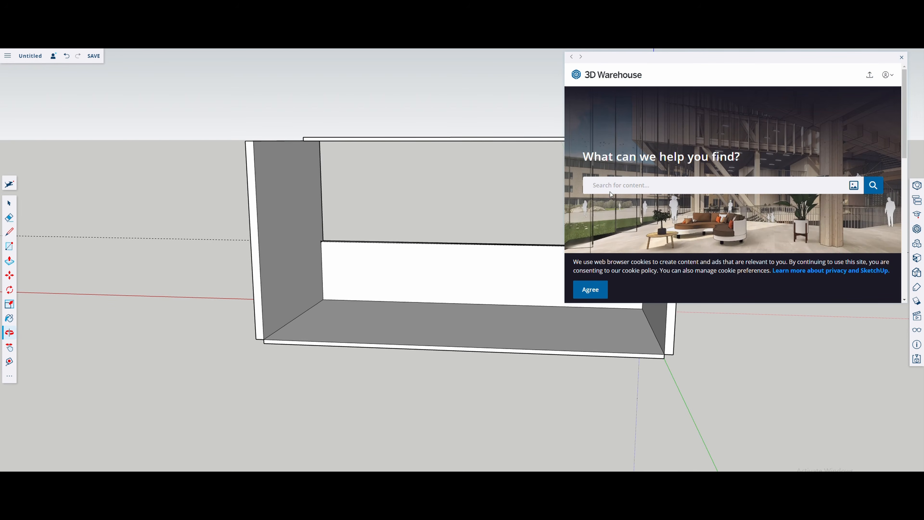
click(618, 181)
key(Return)
click(627, 97)
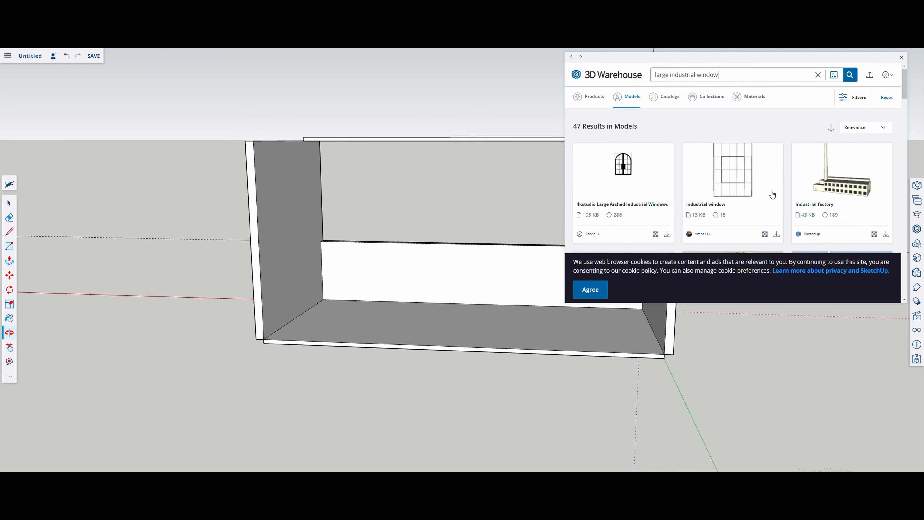
Step: Accept the 3D Warehouse cookie notice and import the "industrial window" model into the scene
scroll(772, 195, down, 3)
scroll(772, 195, up, 3)
scroll(772, 194, down, 2)
scroll(772, 195, up, 1)
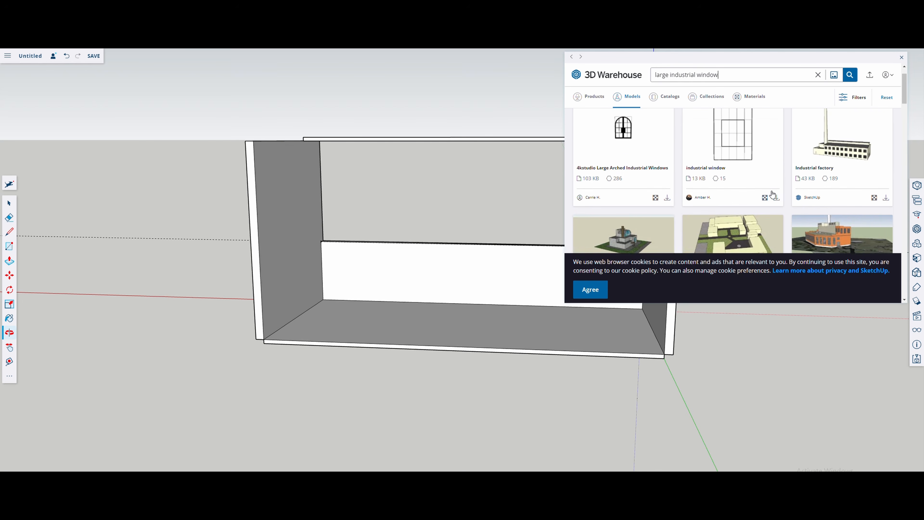
scroll(772, 195, down, 4)
scroll(712, 146, up, 4)
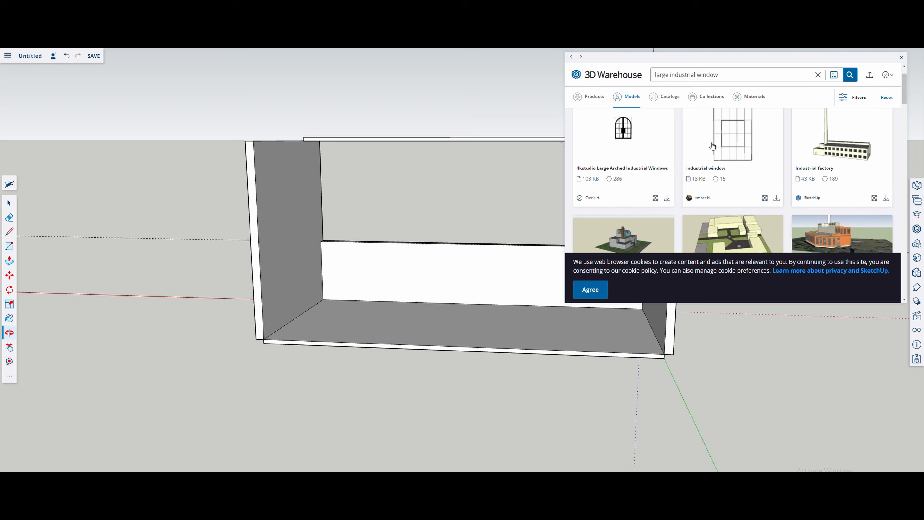
click(728, 143)
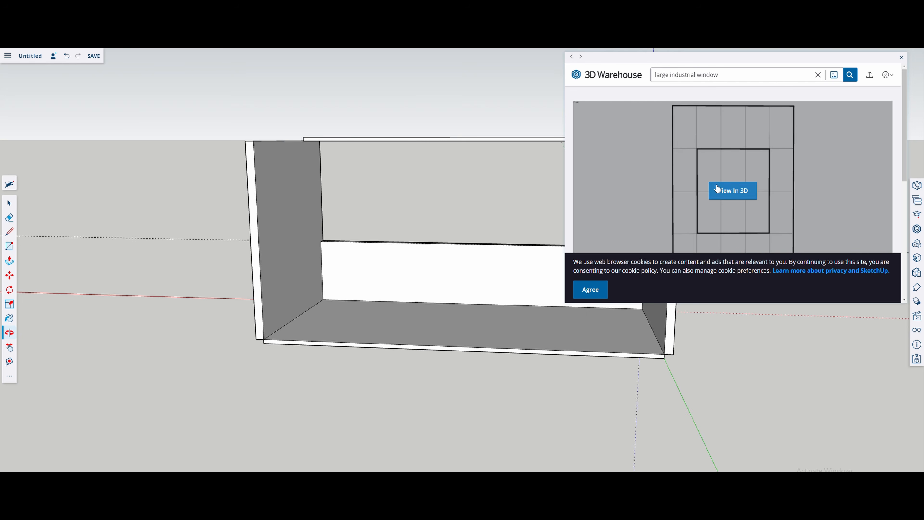
click(590, 290)
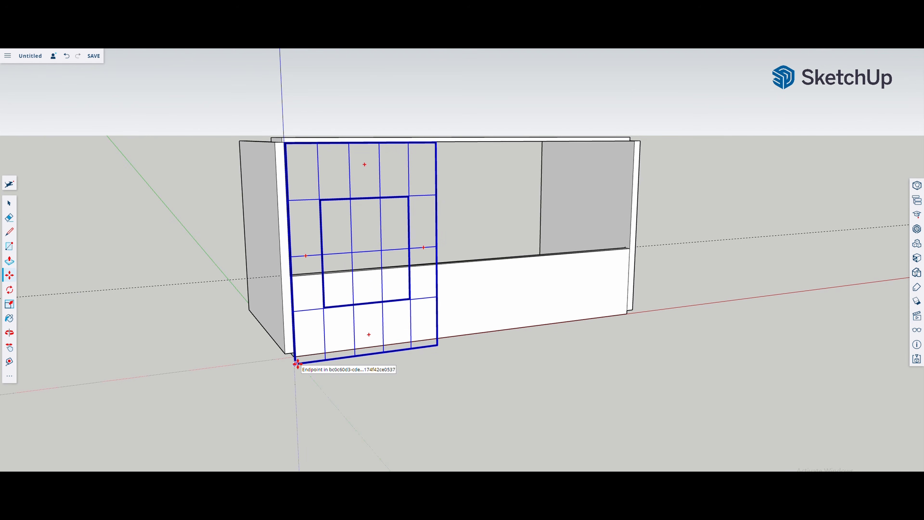
Step: Move the window's lower corner onto the end of the low back wall and scale it uniformly to the opening's height
click(294, 363)
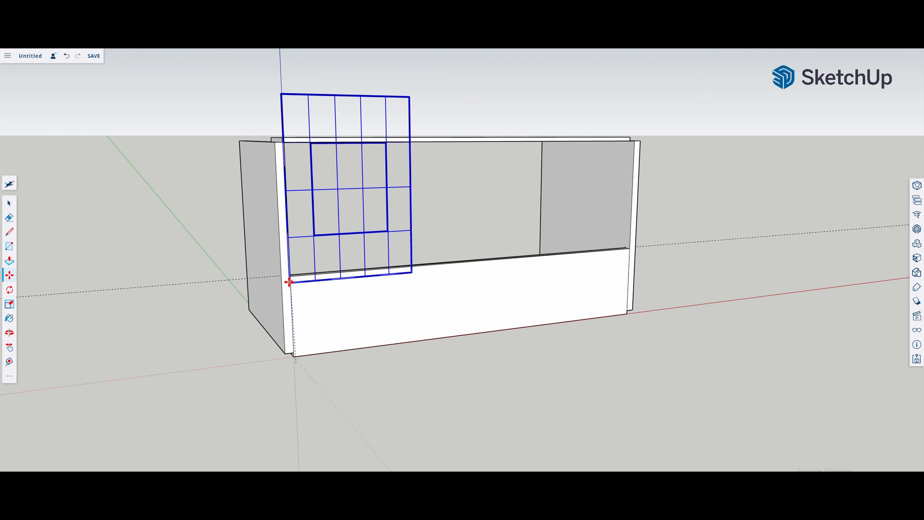
click(290, 280)
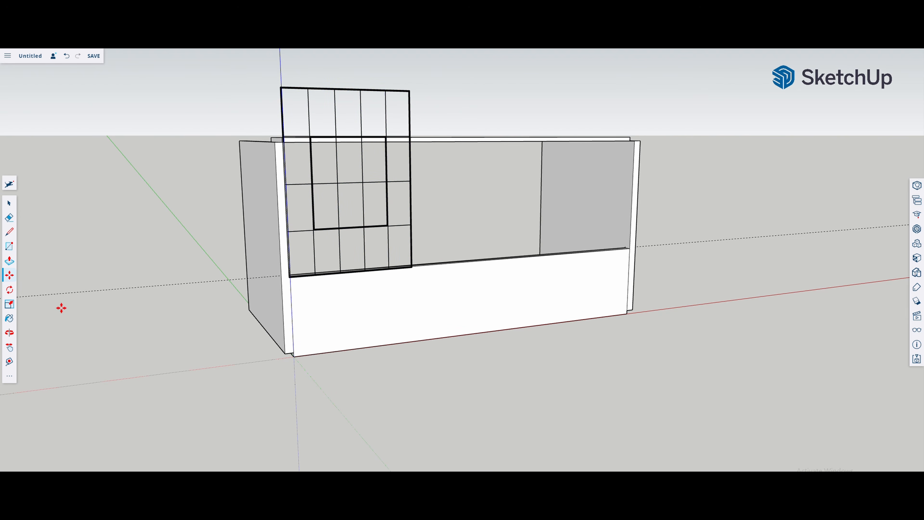
click(9, 304)
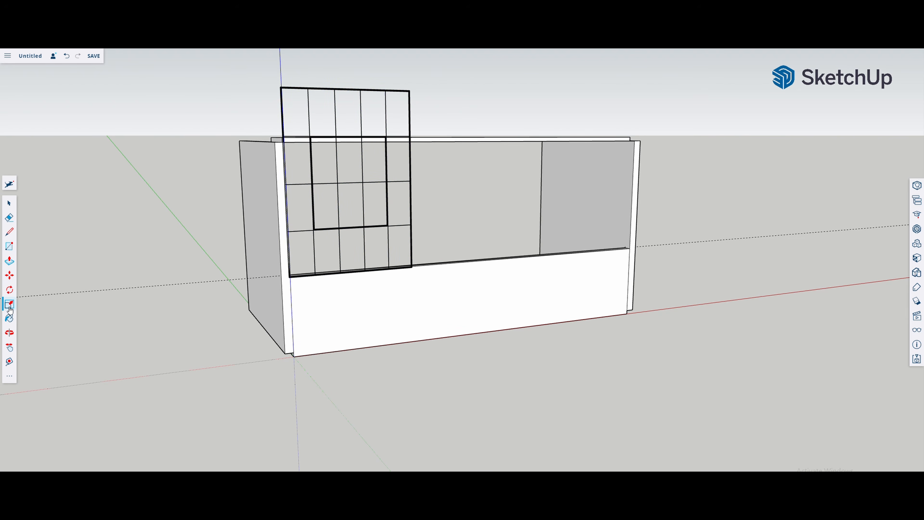
click(407, 95)
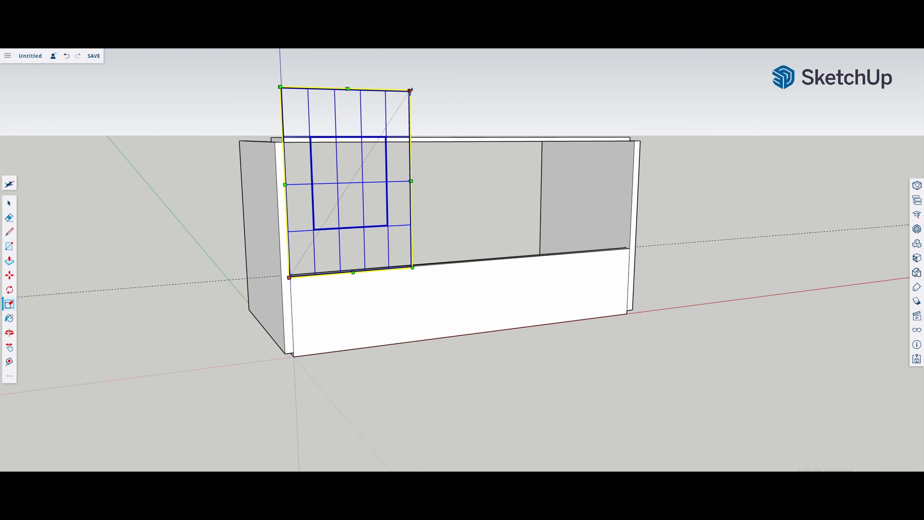
drag(410, 90, 379, 143)
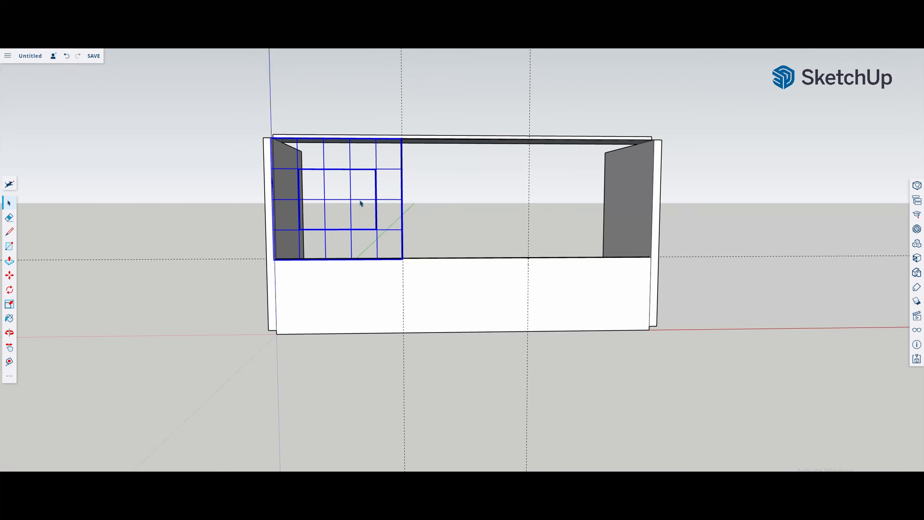
Step: Copy the fitted window into three side-by-side panels across the opening, with a second row of three above
right_click(361, 203)
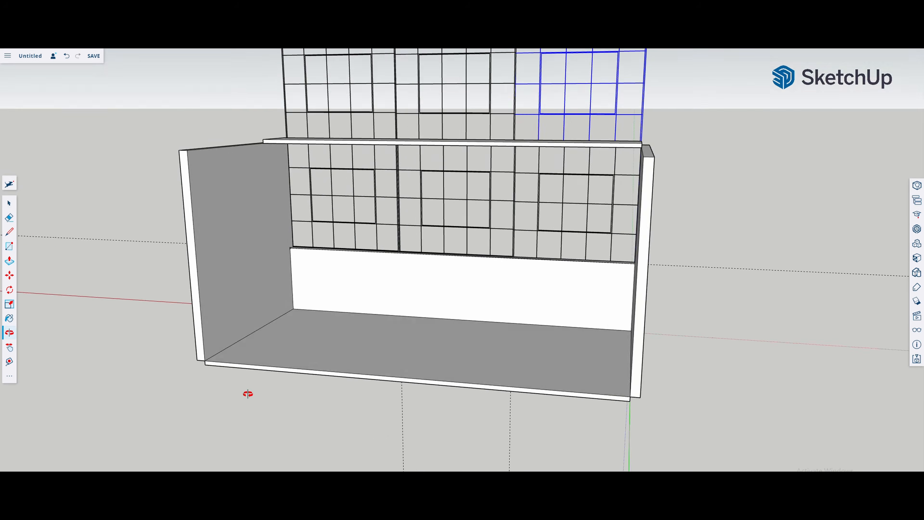
drag(247, 392, 303, 395)
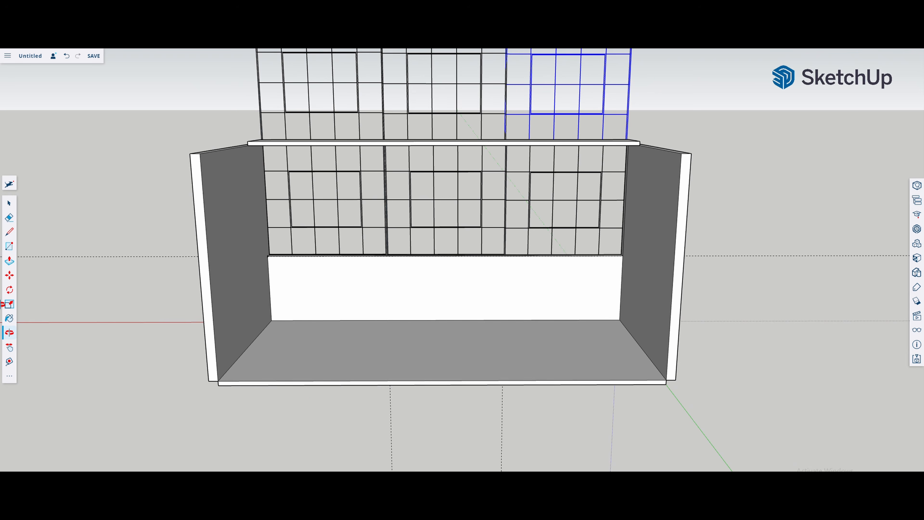
Step: Paint the low back wall beneath the windows with a red-brown brick material
click(8, 202)
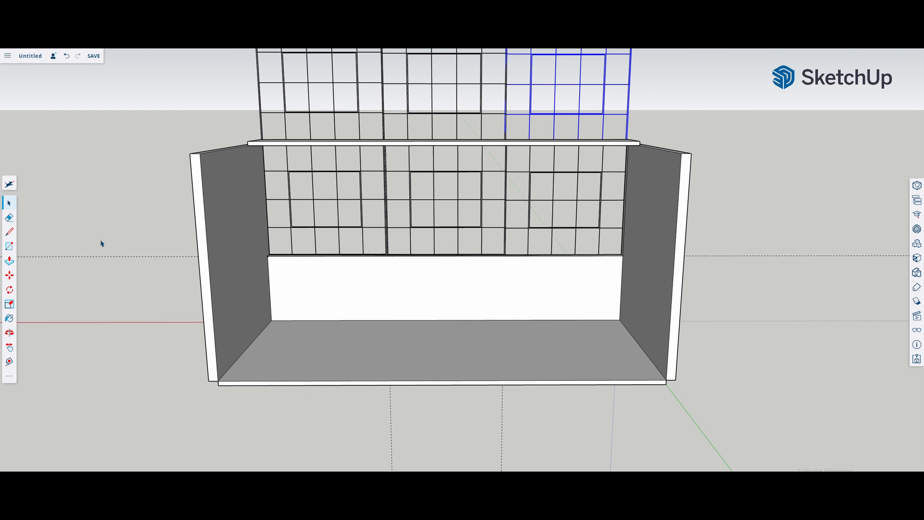
click(389, 307)
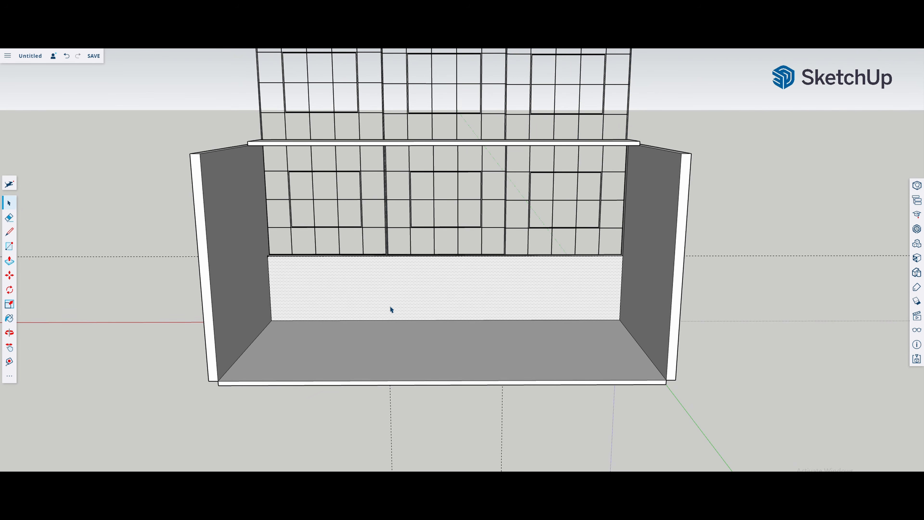
click(917, 258)
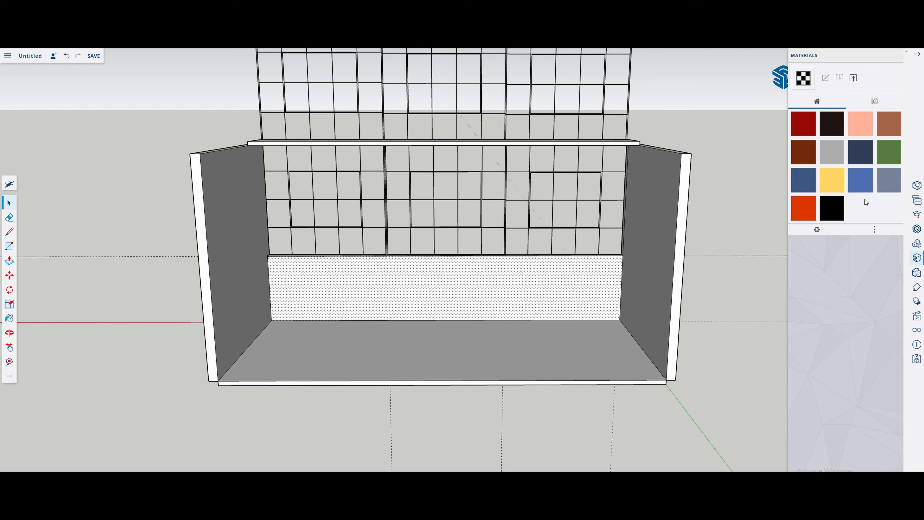
click(877, 103)
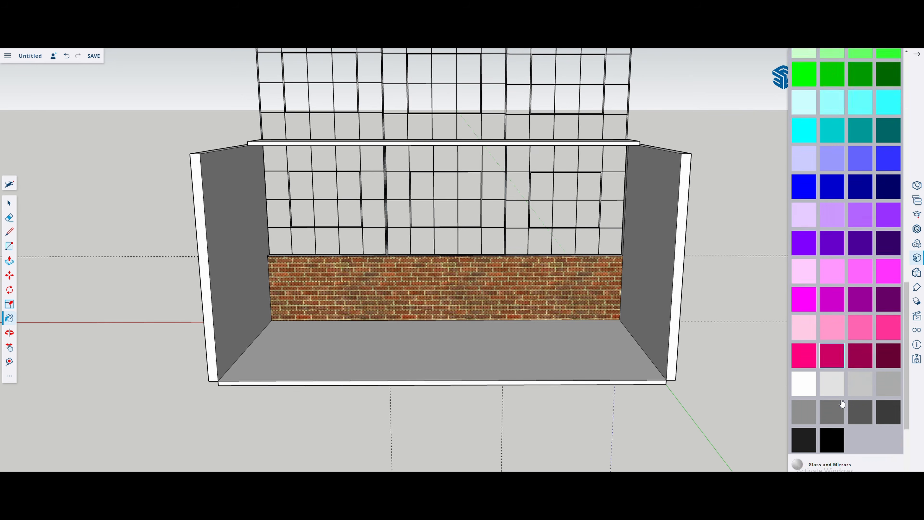
Step: Browse the material library's colours and concrete textures for a finish on the remaining booth surfaces
scroll(850, 297, up, 10)
scroll(850, 296, down, 8)
scroll(850, 297, down, 5)
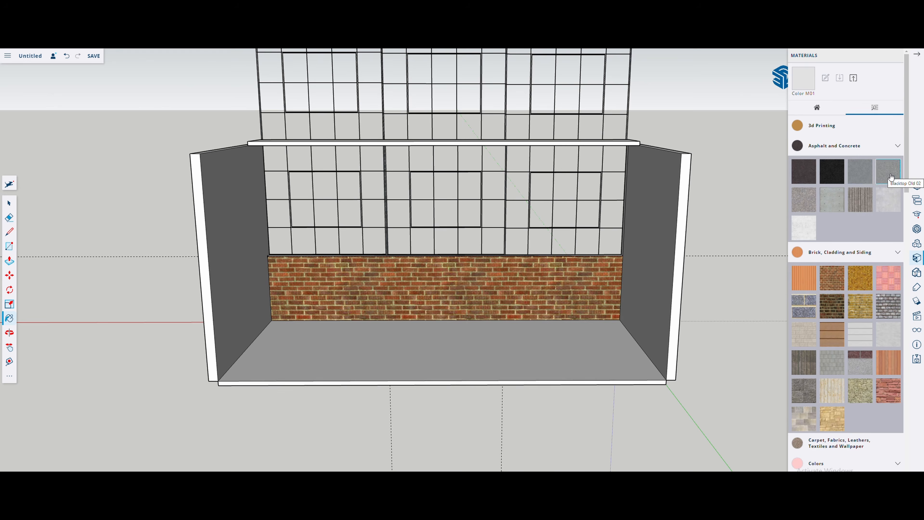